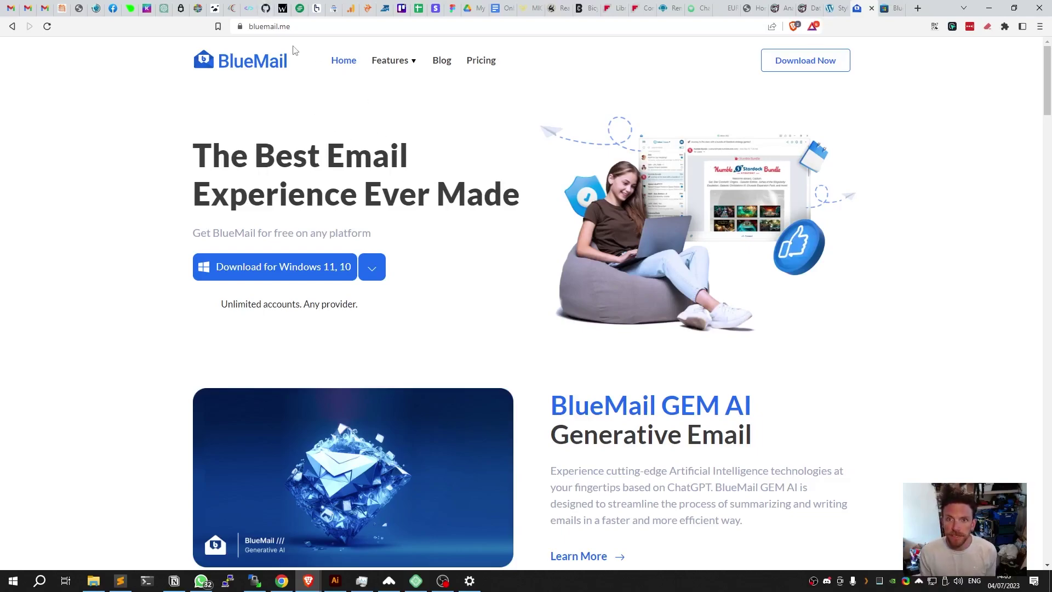
Send the Windows Blue Mail - Email & Calendar listing to the Microsoft Store app.
click(326, 272)
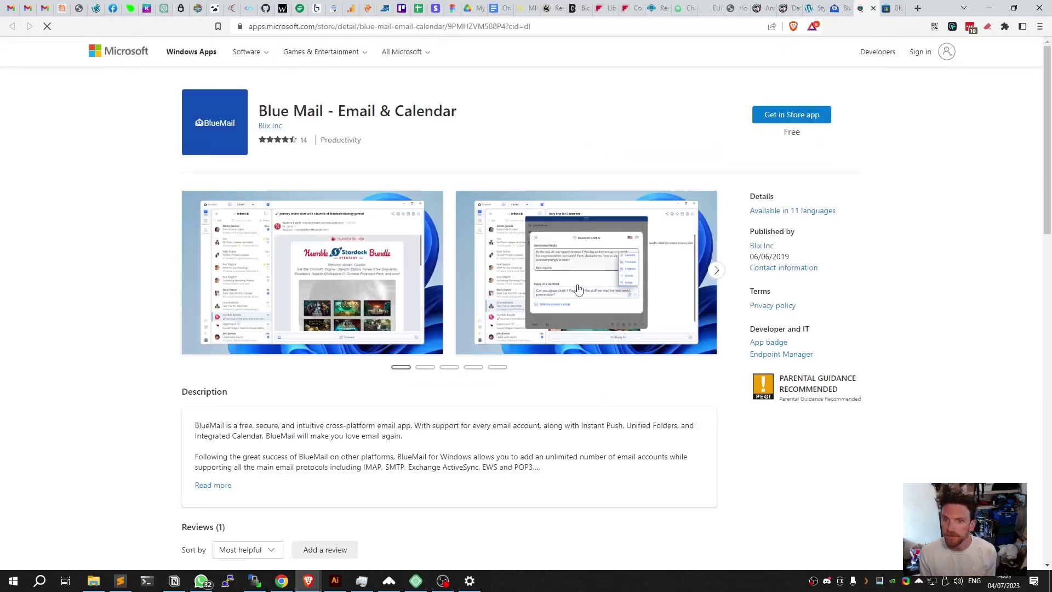
click(768, 124)
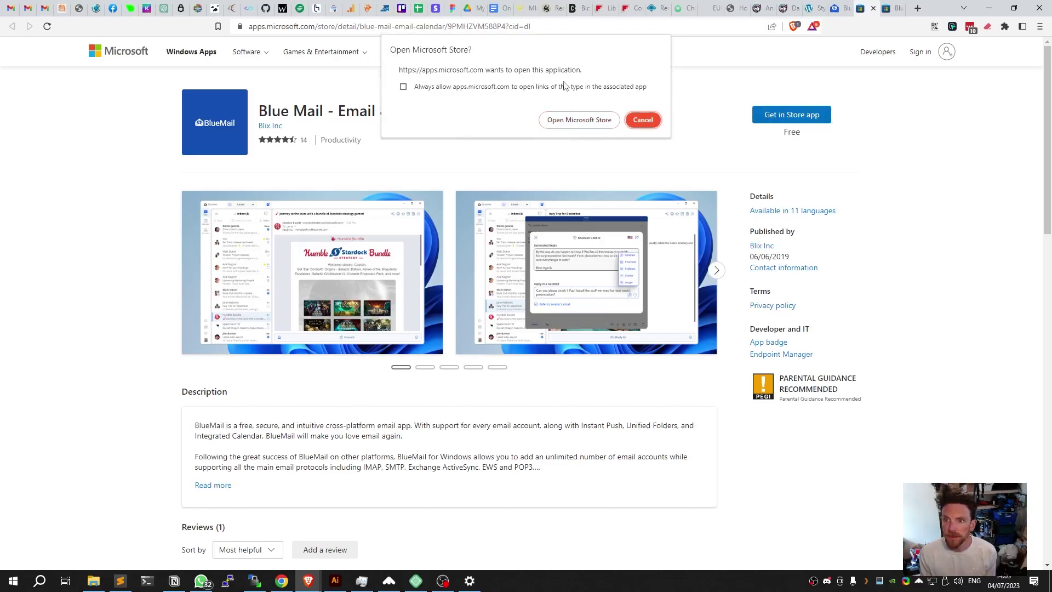
click(565, 121)
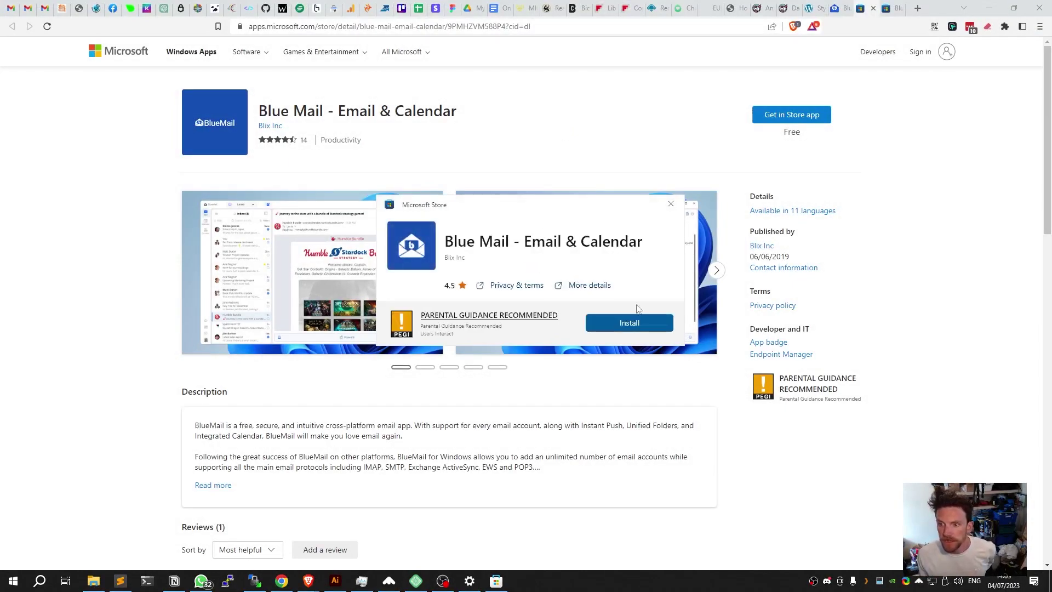
Install Blue Mail - Email & Calendar from Microsoft Store and launch it.
click(636, 322)
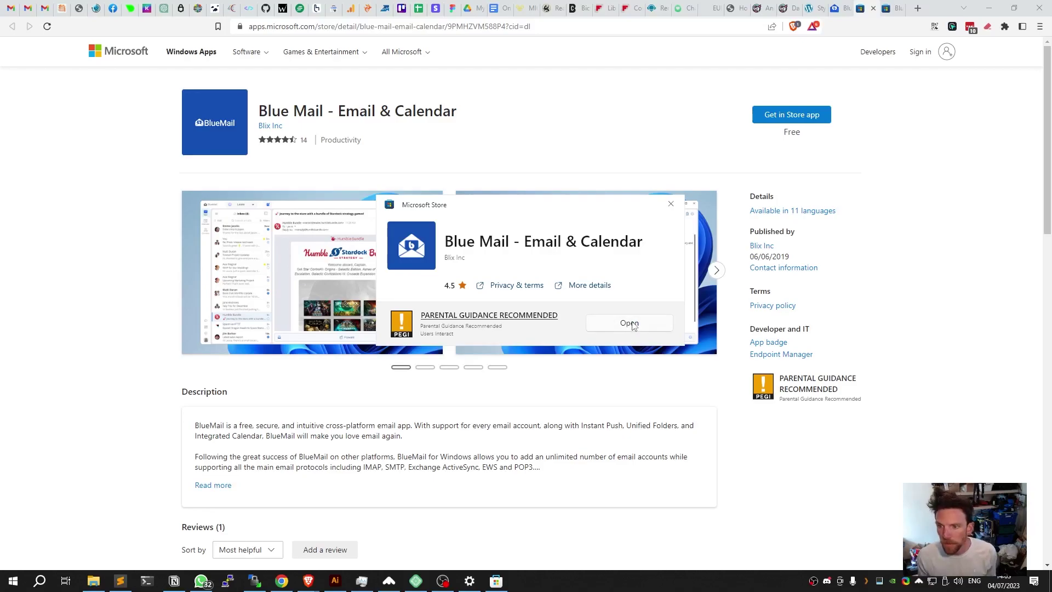
click(630, 323)
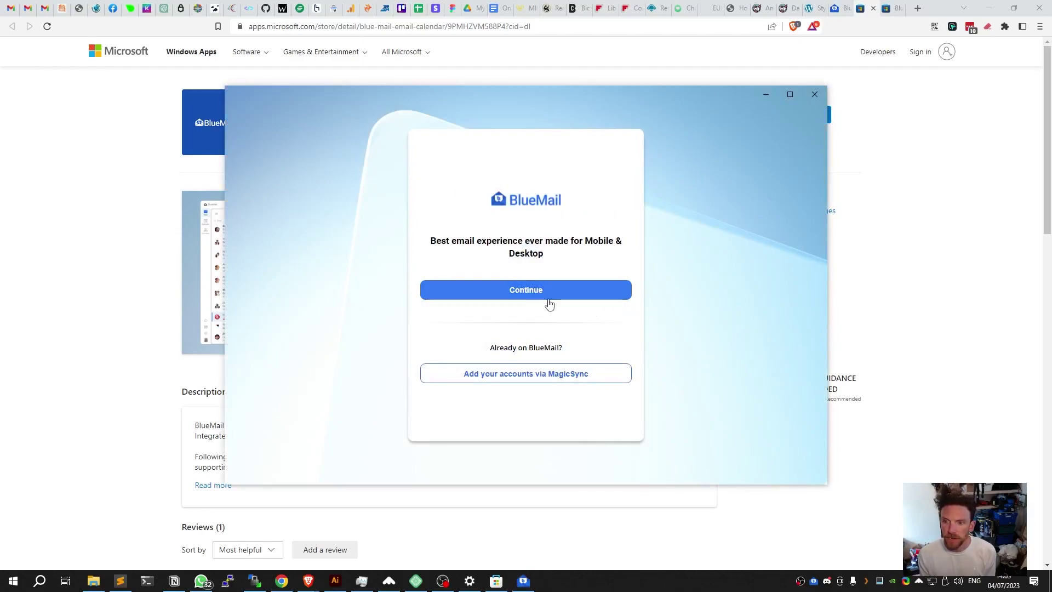
Continue past the welcome screen and choose Manual Setup for the new account and provider.
click(531, 291)
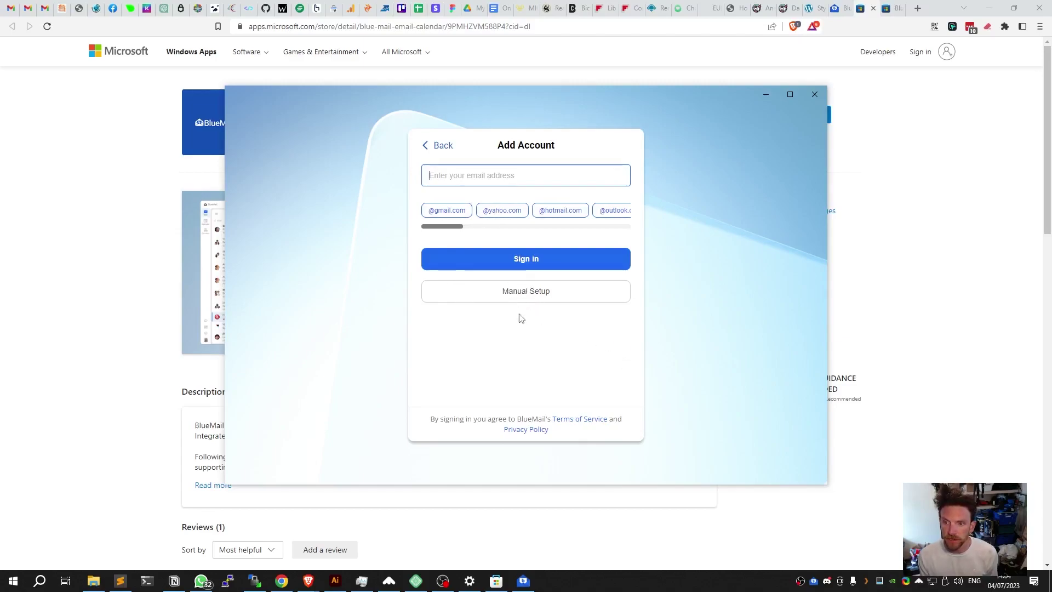
click(526, 295)
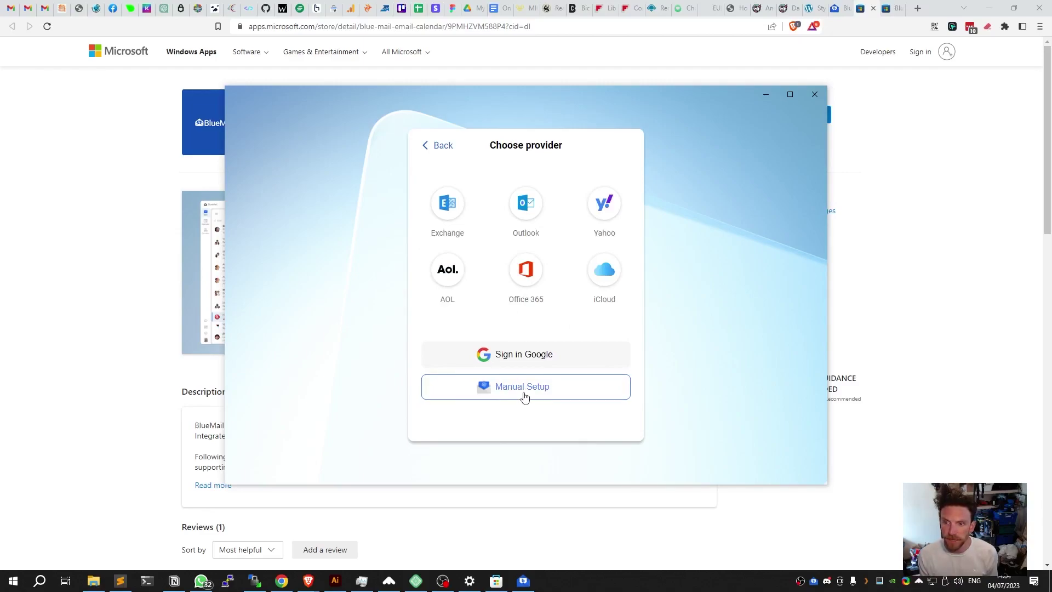
click(524, 396)
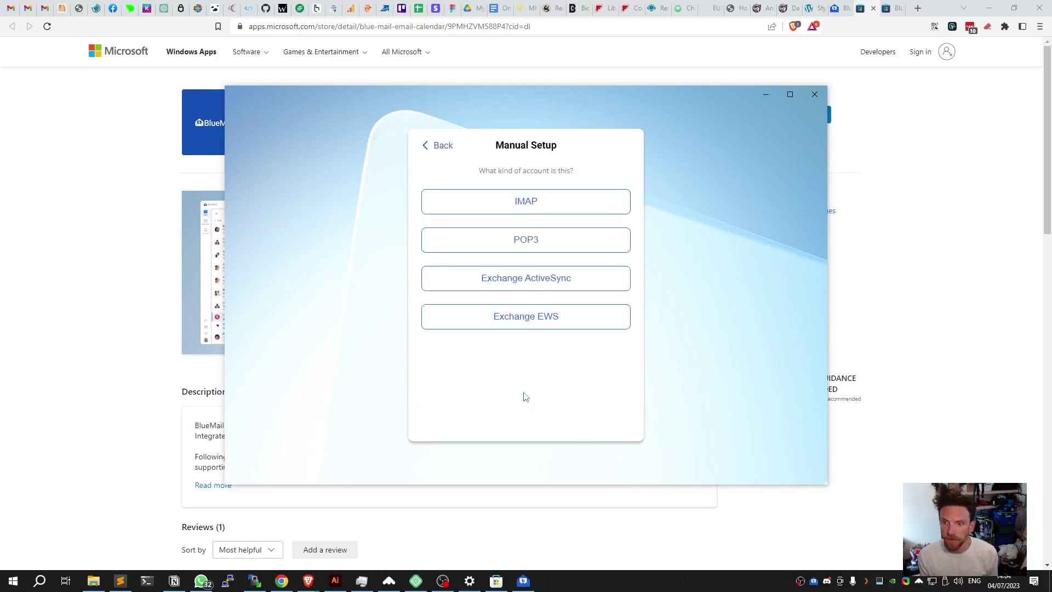
Choose IMAP, enter the account's e-mail address, reuse it as username, and type the password.
click(531, 207)
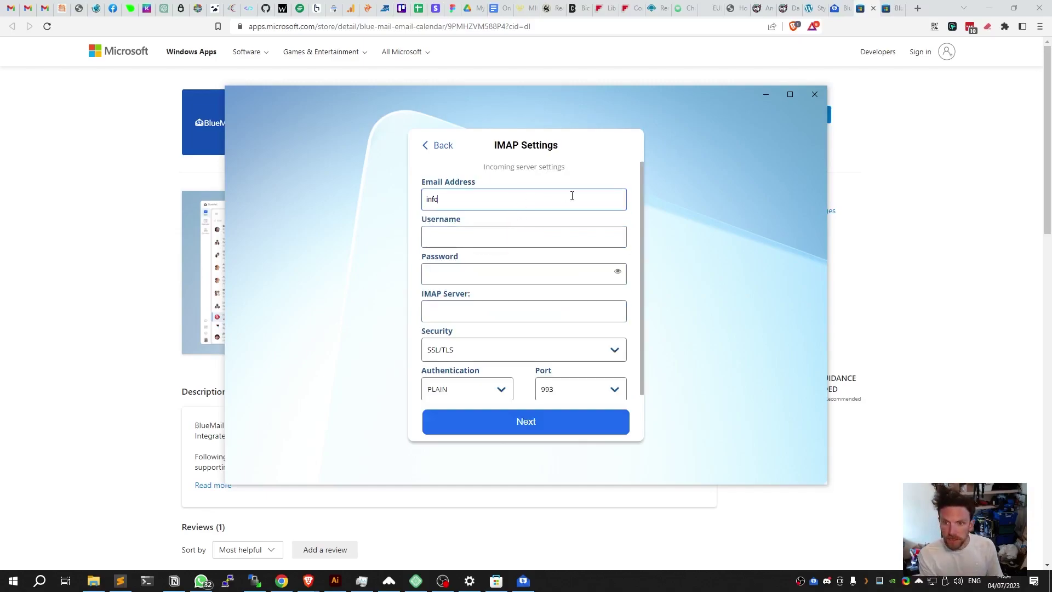
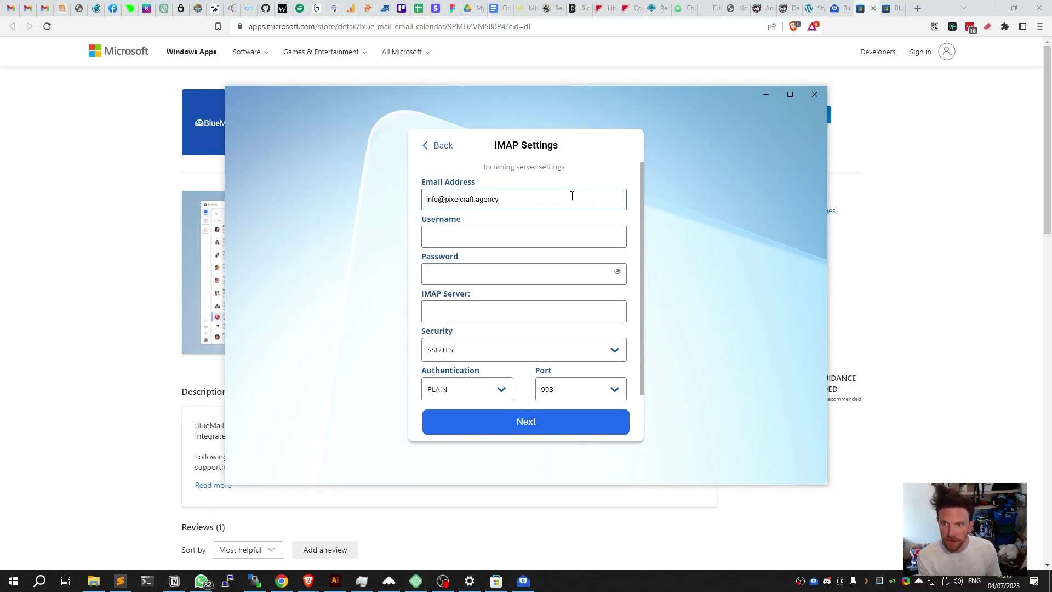
key(ctrl+a)
key(ctrl+c)
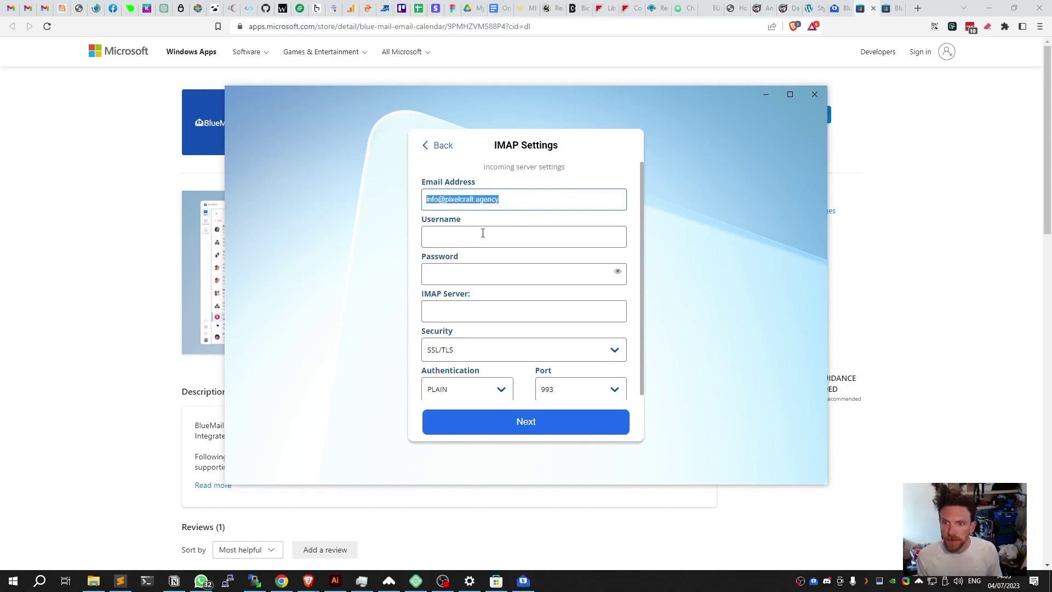
click(482, 234)
key(ctrl+v)
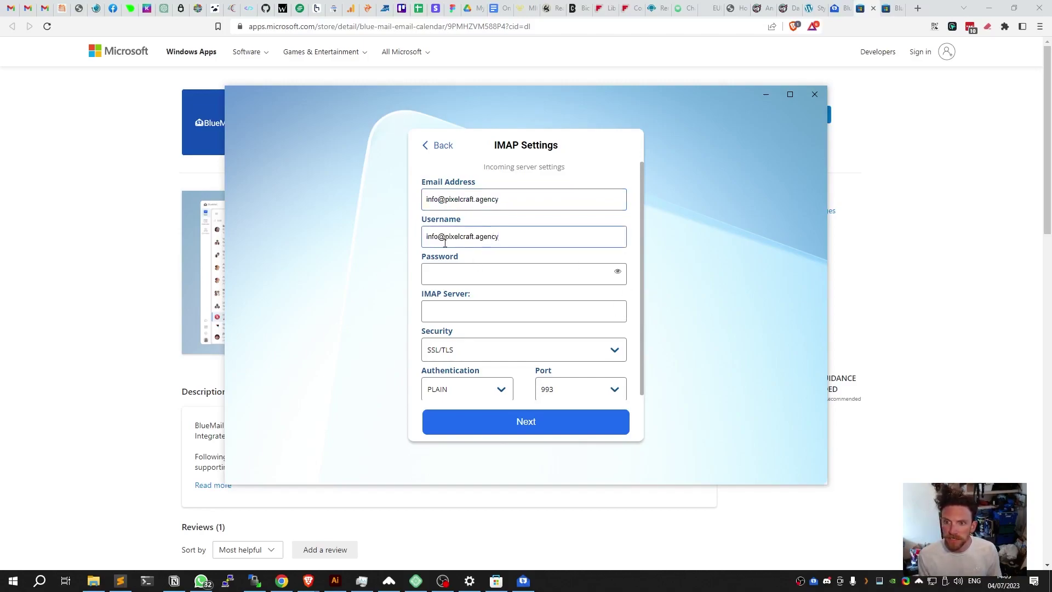
drag(448, 236, 534, 242)
click(500, 200)
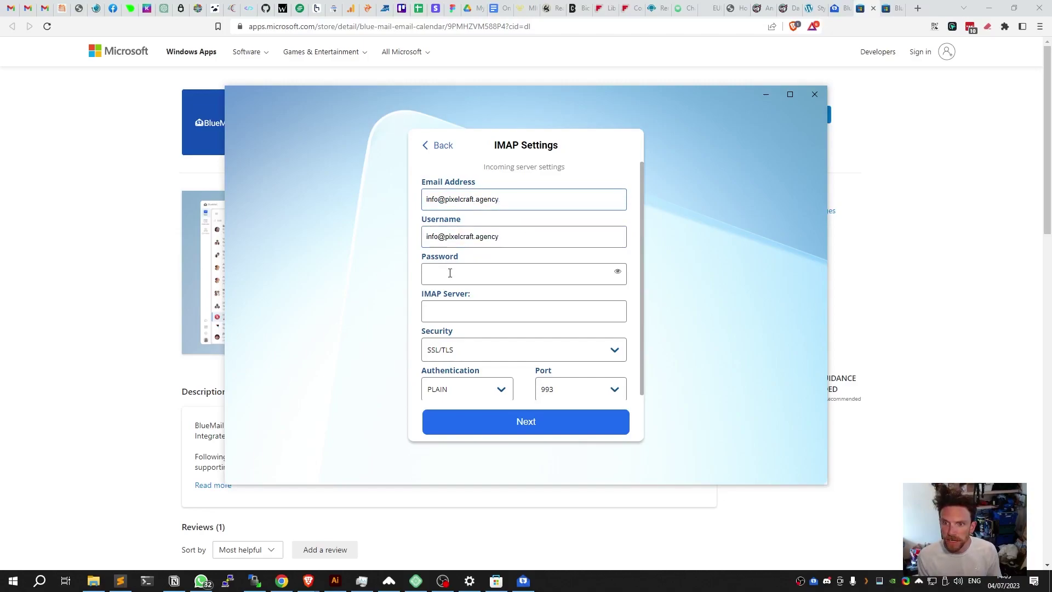
click(456, 275)
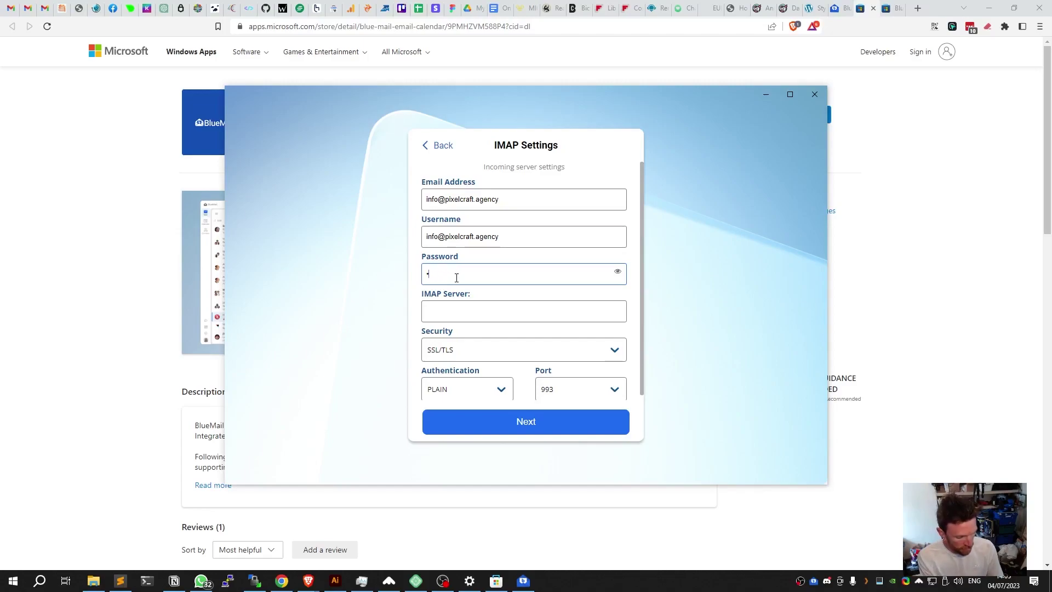
text(•••••••••)
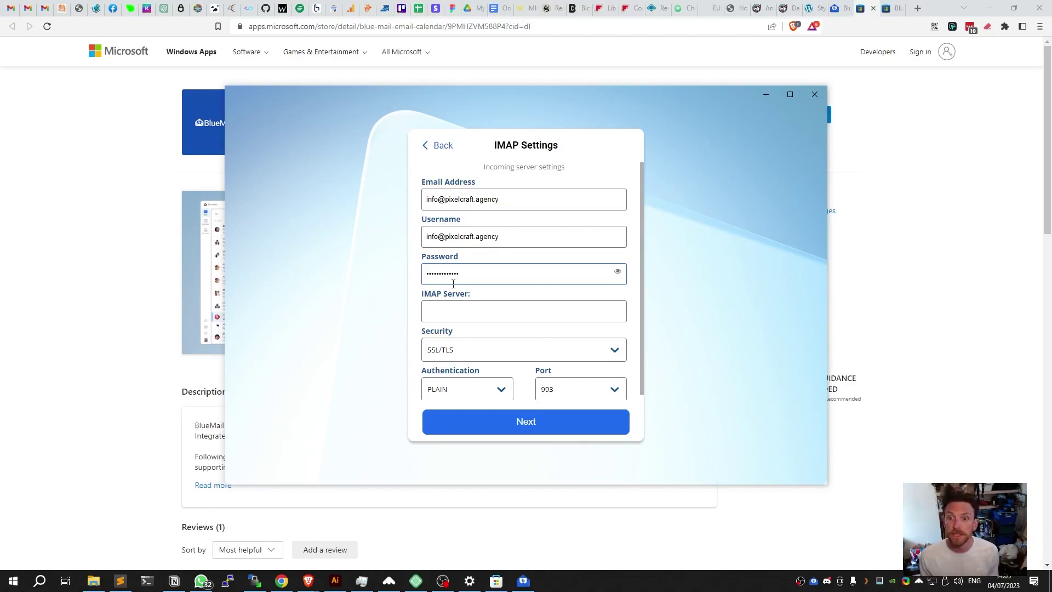
Set the IMAP server to mail.pixelcraft.agency with SSL/TLS, PLAIN and port 993.
click(460, 311)
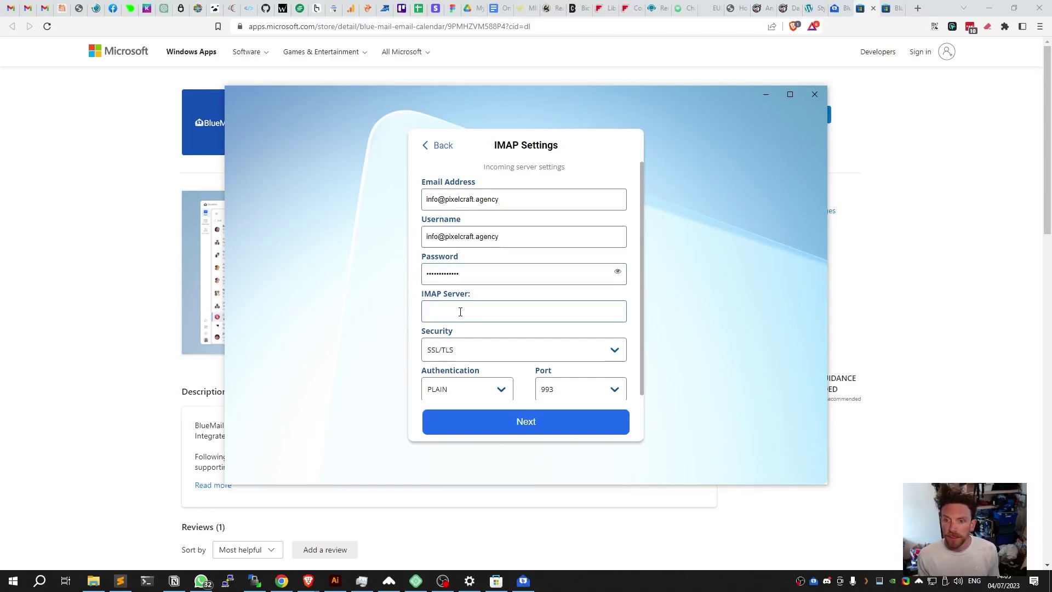
scroll(454, 279, down, 1)
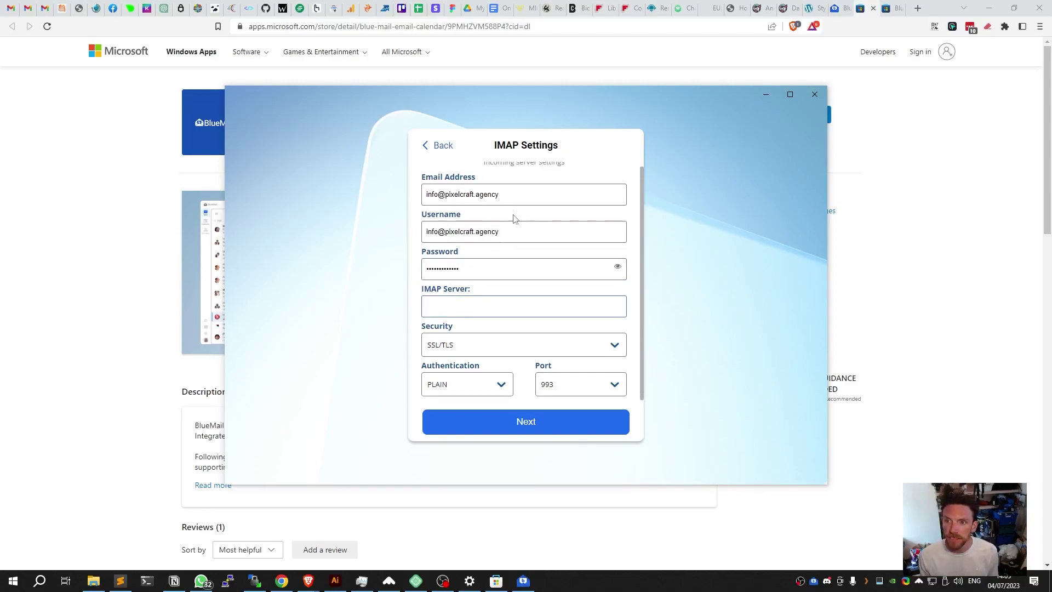
scroll(520, 208, up, 1)
drag(481, 170, 564, 168)
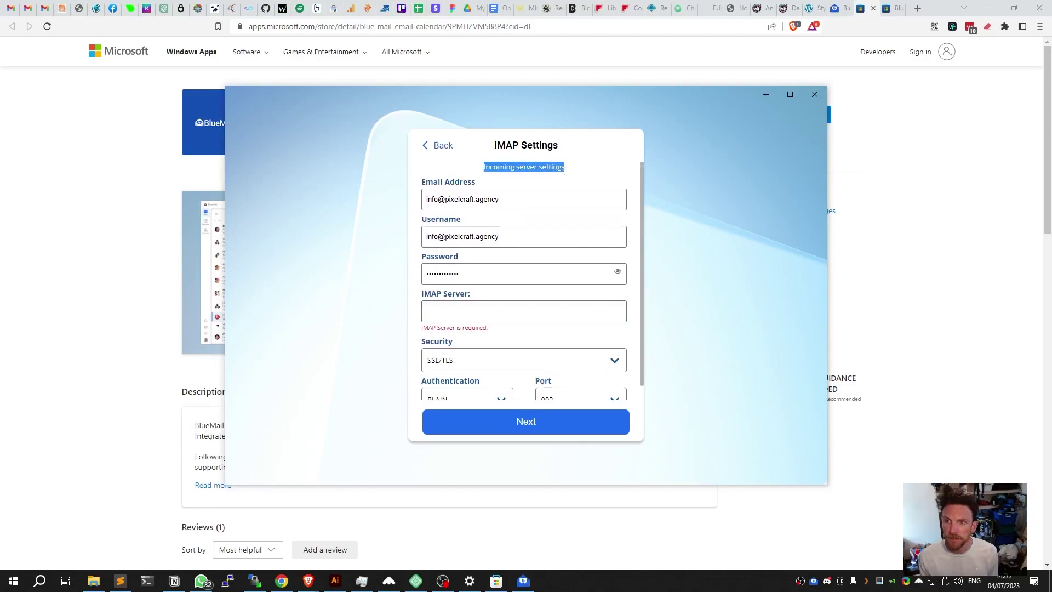
click(466, 317)
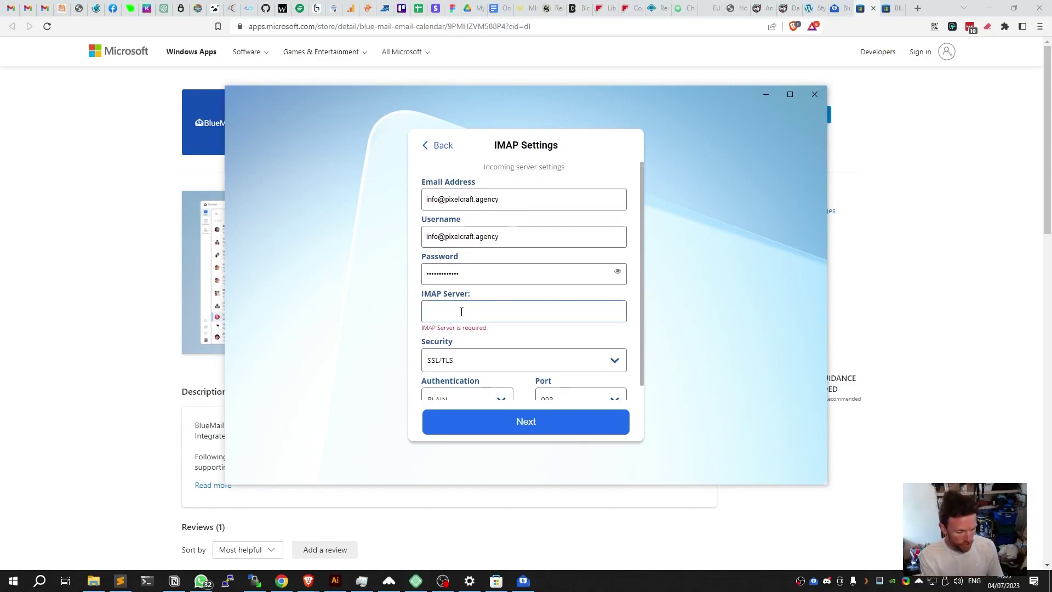
text(mail.)
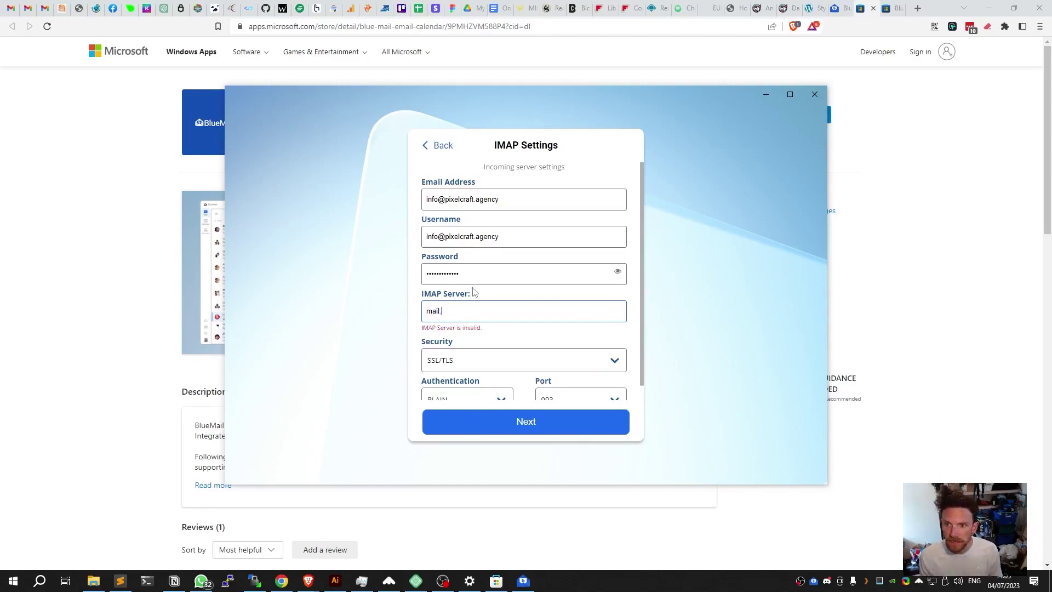
drag(499, 199, 445, 199)
click(449, 314)
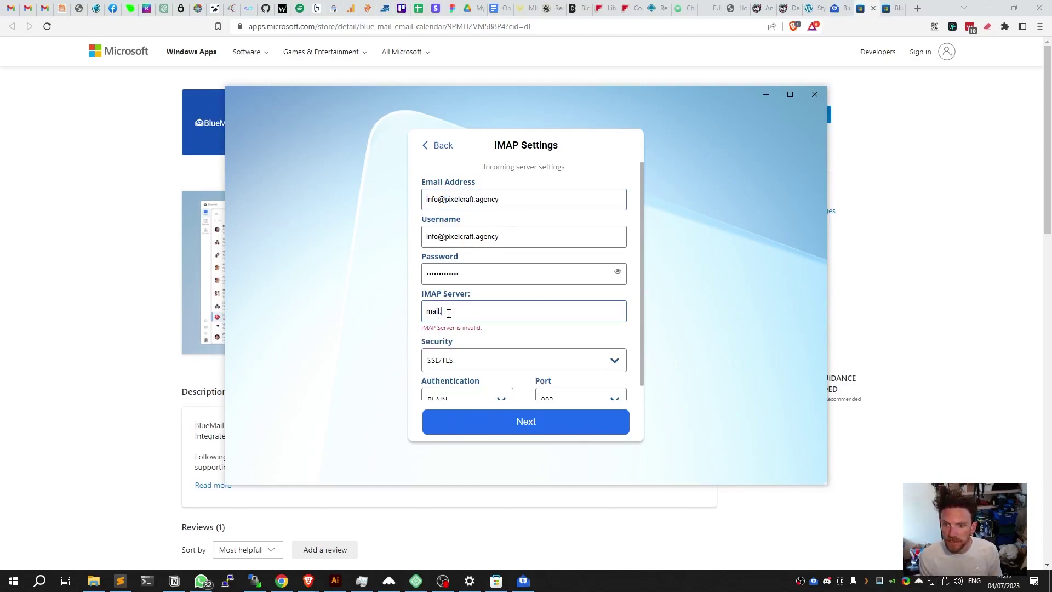
key(ctrl+v)
scroll(450, 340, down, 1)
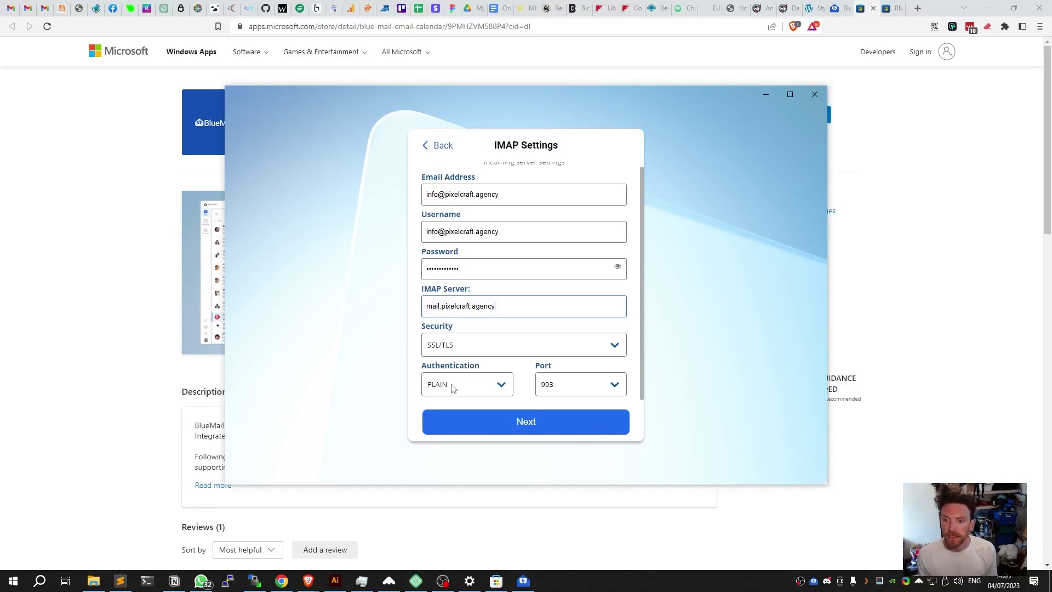
Enter mail.pixelcraft.agency as the outgoing SMTP server.
click(528, 423)
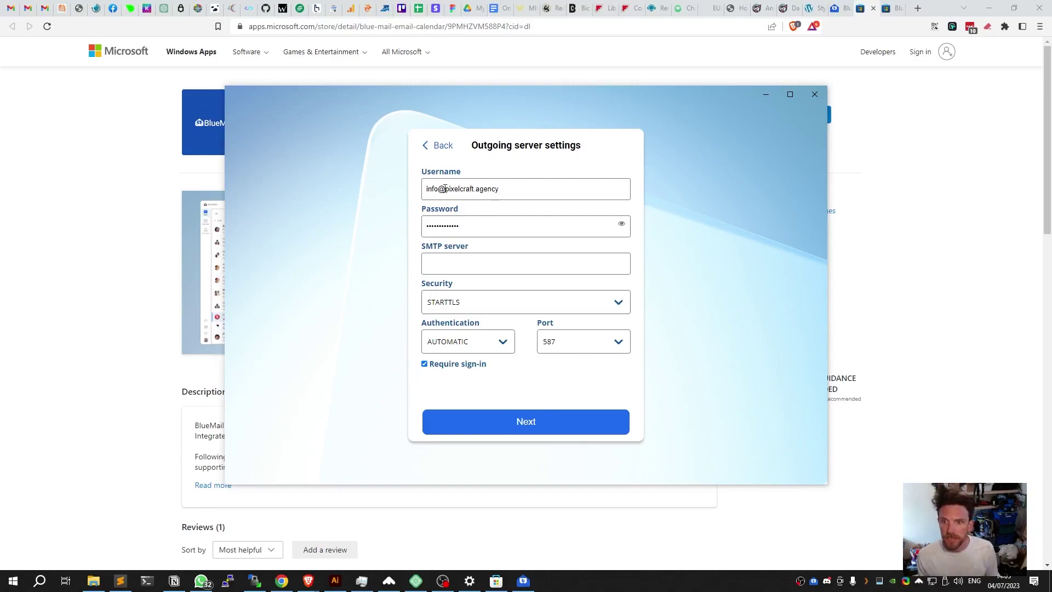
drag(434, 190, 511, 188)
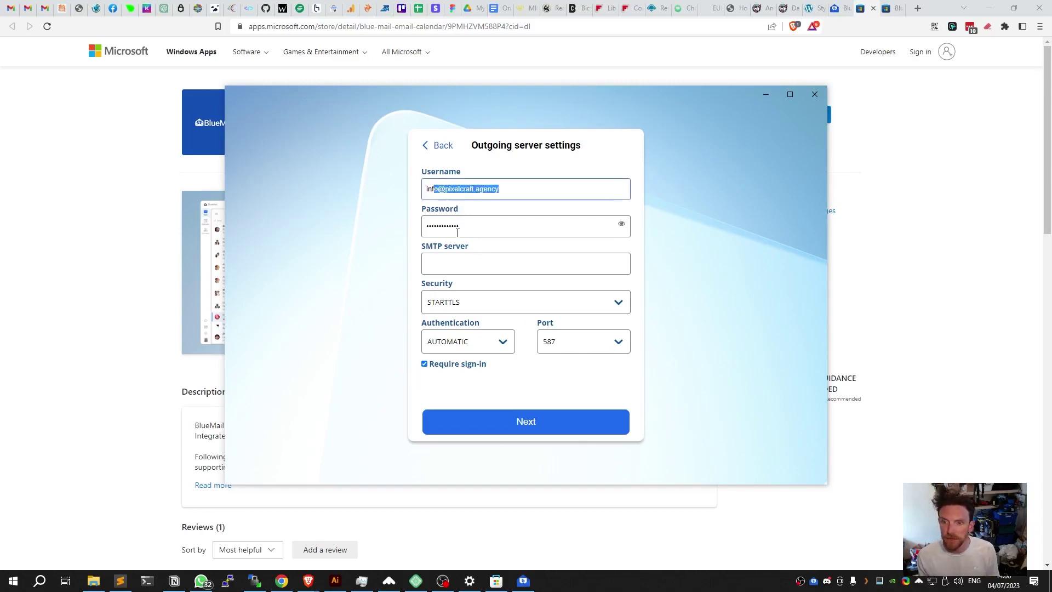
click(468, 262)
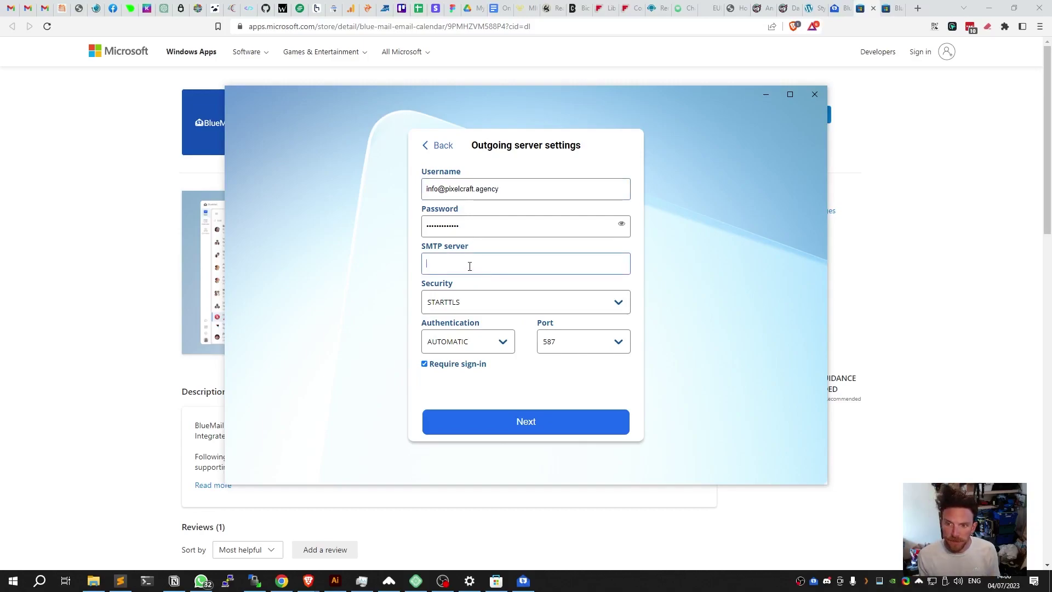
text(mail.)
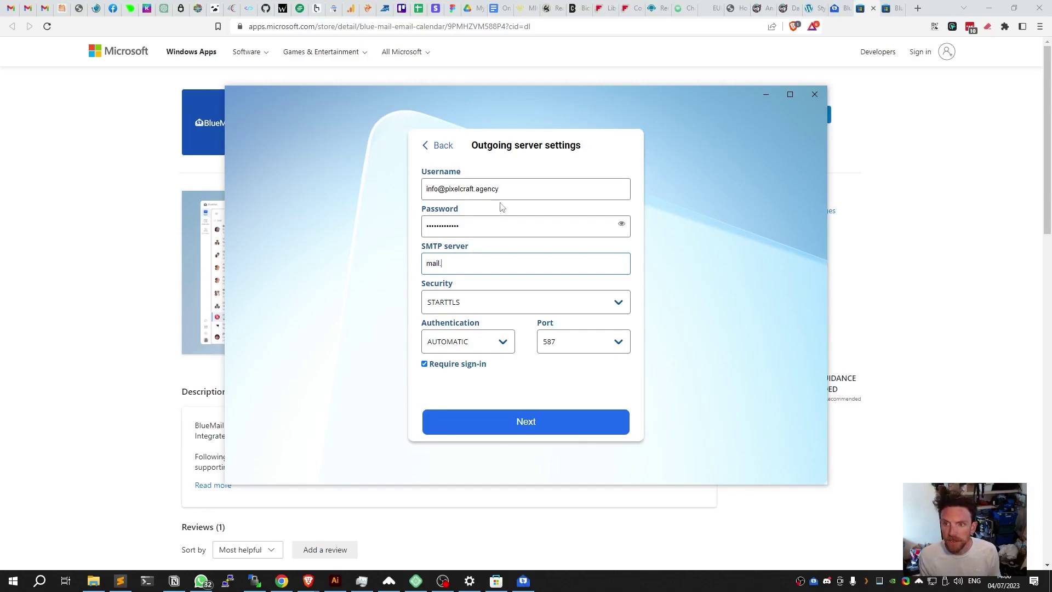
drag(499, 193, 432, 228)
text(l.)
click(447, 259)
key(ctrl+v)
drag(442, 190, 492, 185)
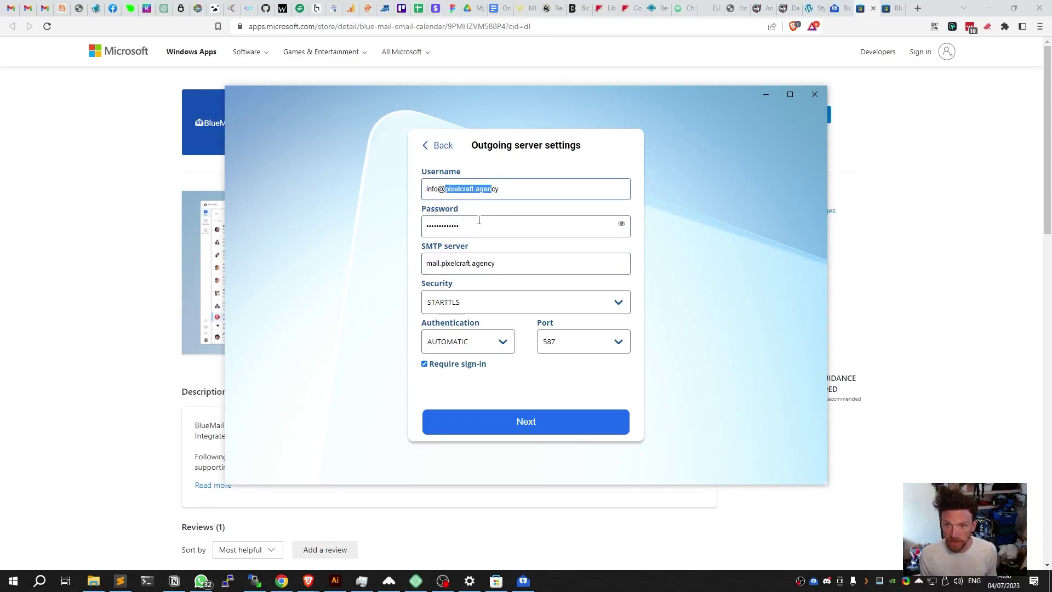
click(457, 264)
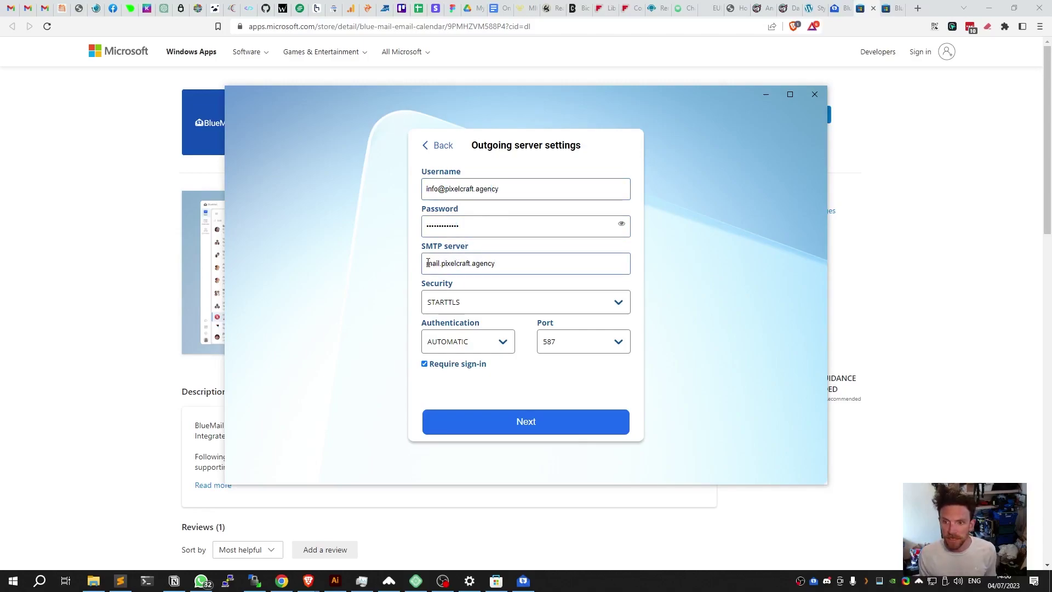
drag(428, 263, 504, 264)
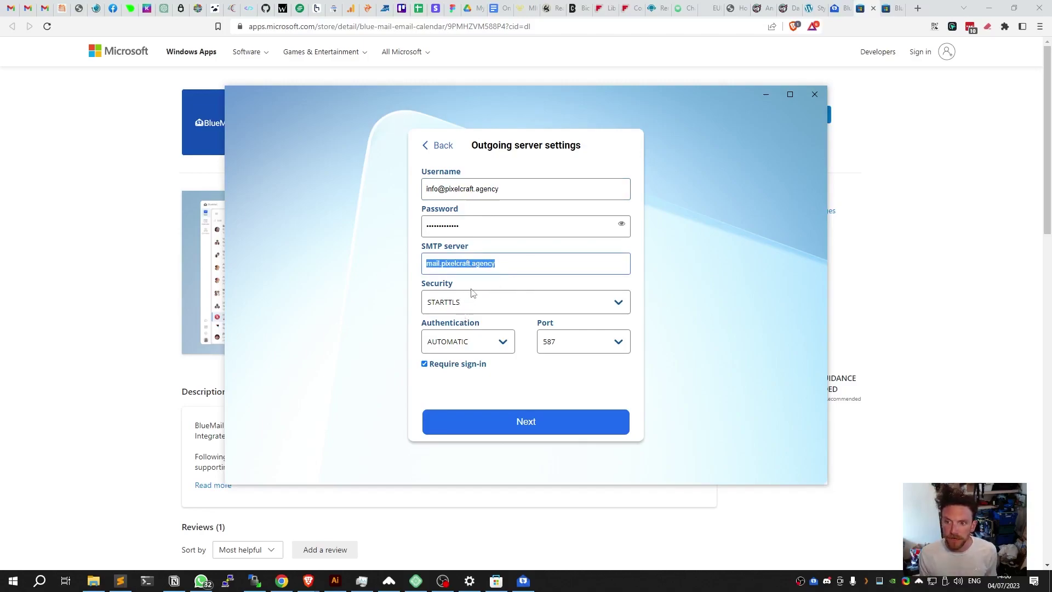
Set outgoing security to SSL/TLS and the port to 465.
click(461, 305)
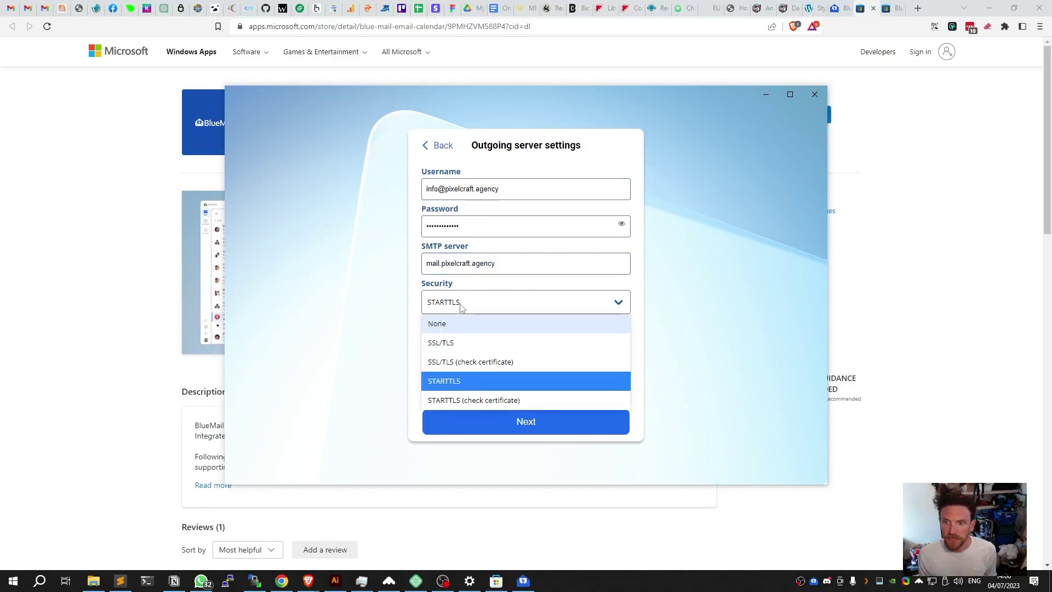
click(461, 343)
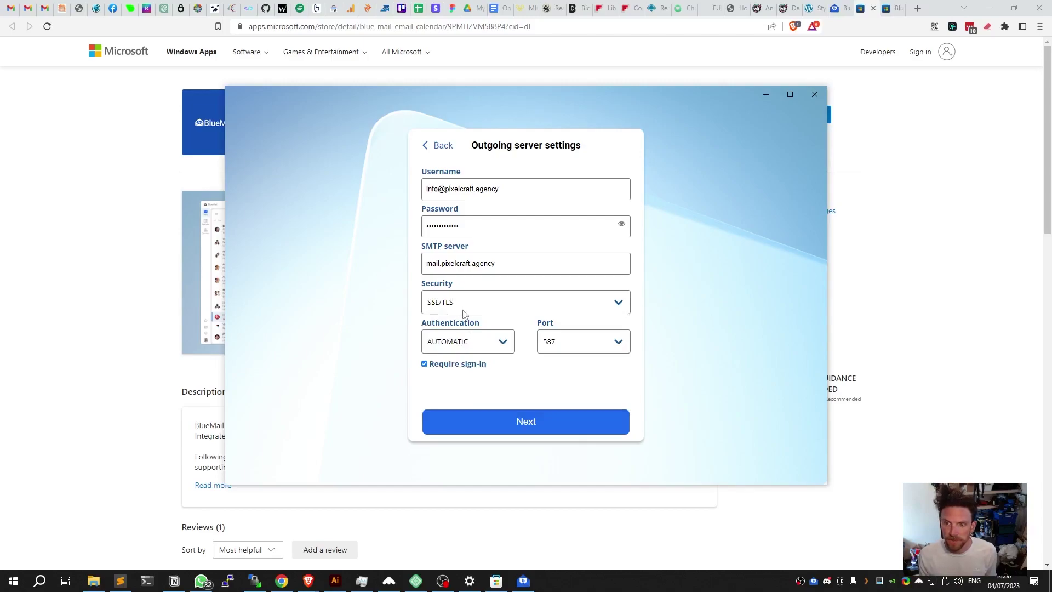
click(555, 342)
click(560, 383)
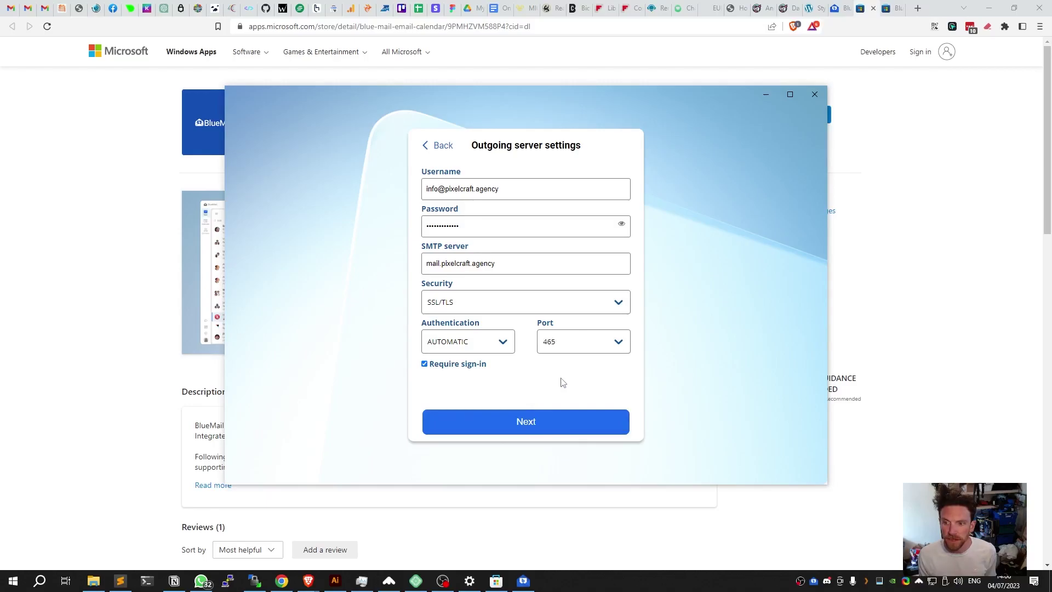
Submit the outgoing settings, then replace the 'info' sender name with the user's full name.
click(522, 423)
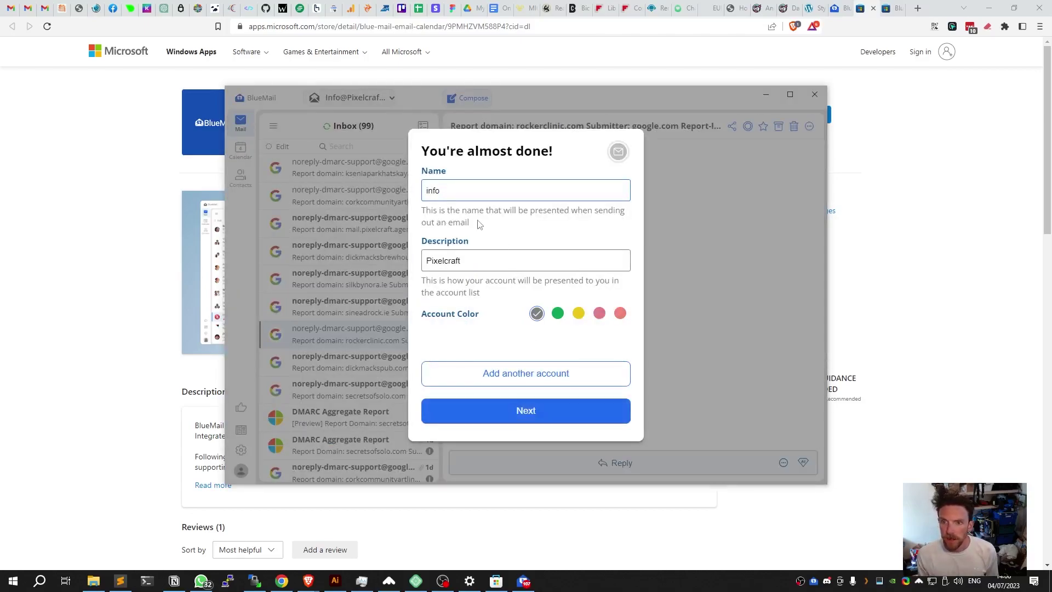
double_click(468, 196)
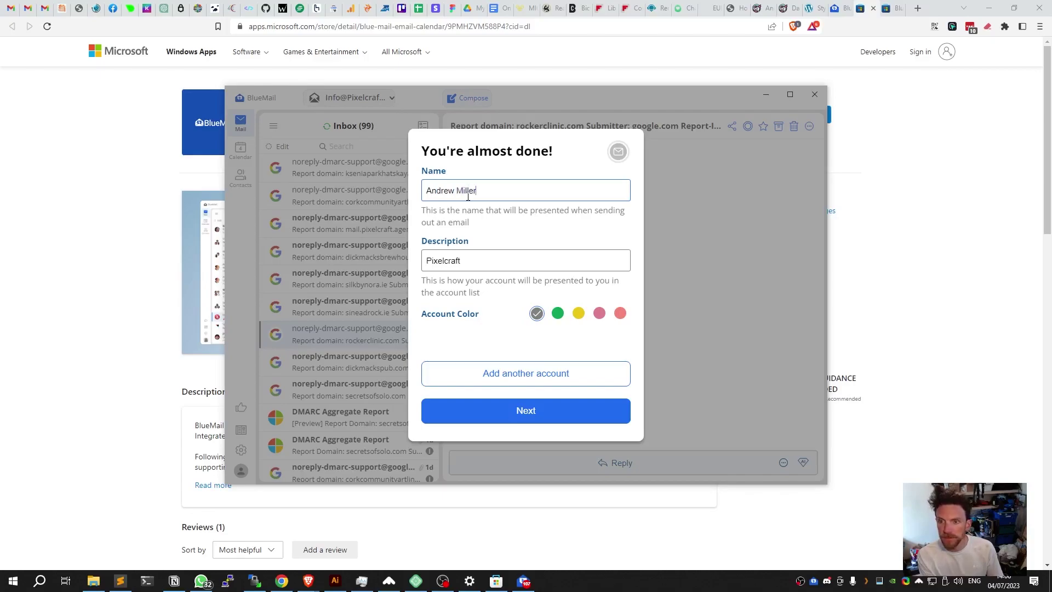
key(Tab)
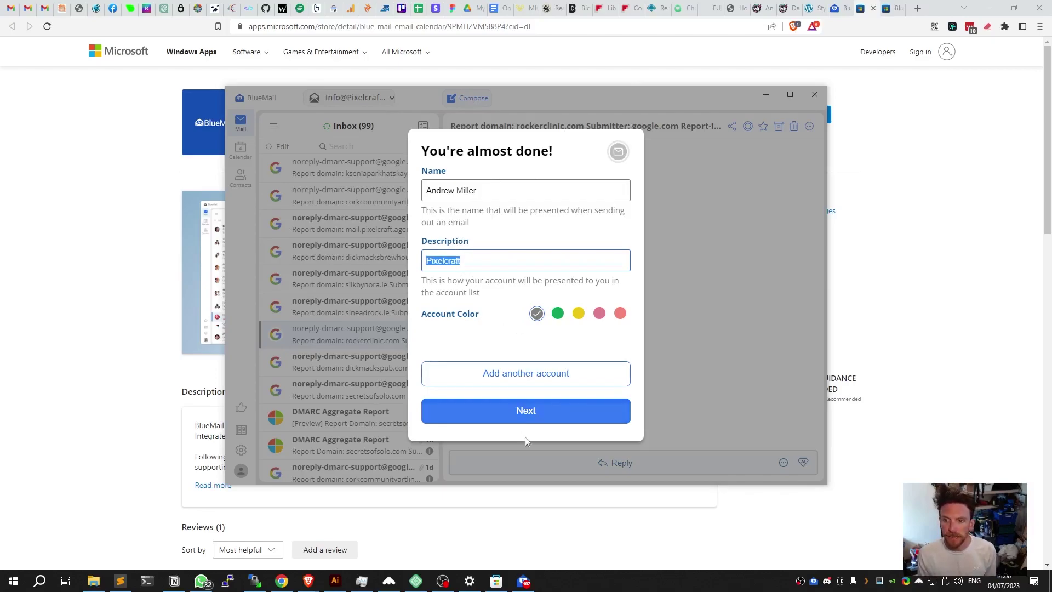
Finish setup with the default layout, decline the welcome tour, and maximize BlueMail.
click(534, 417)
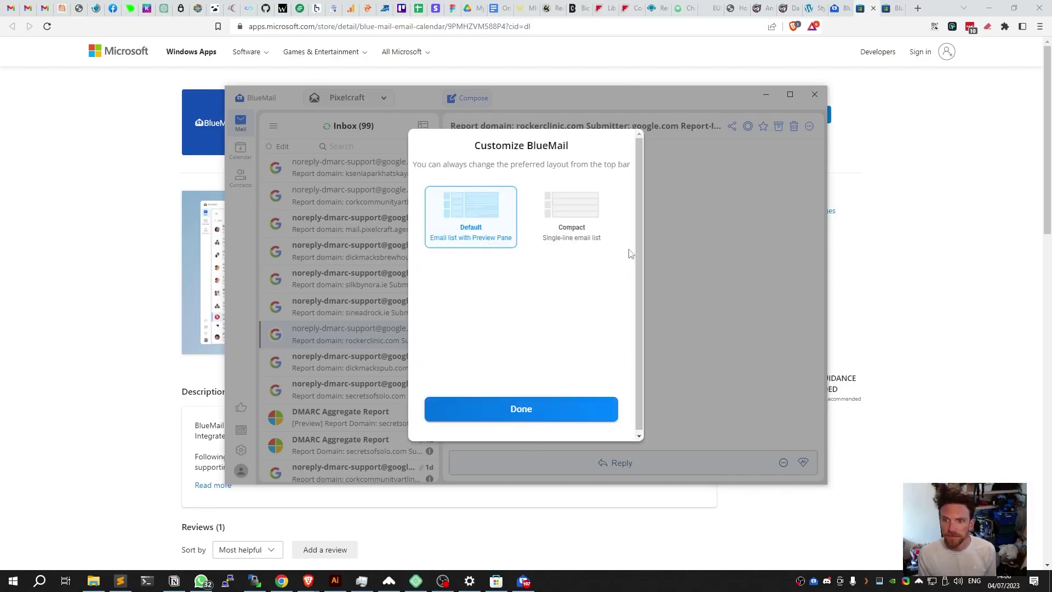
click(516, 411)
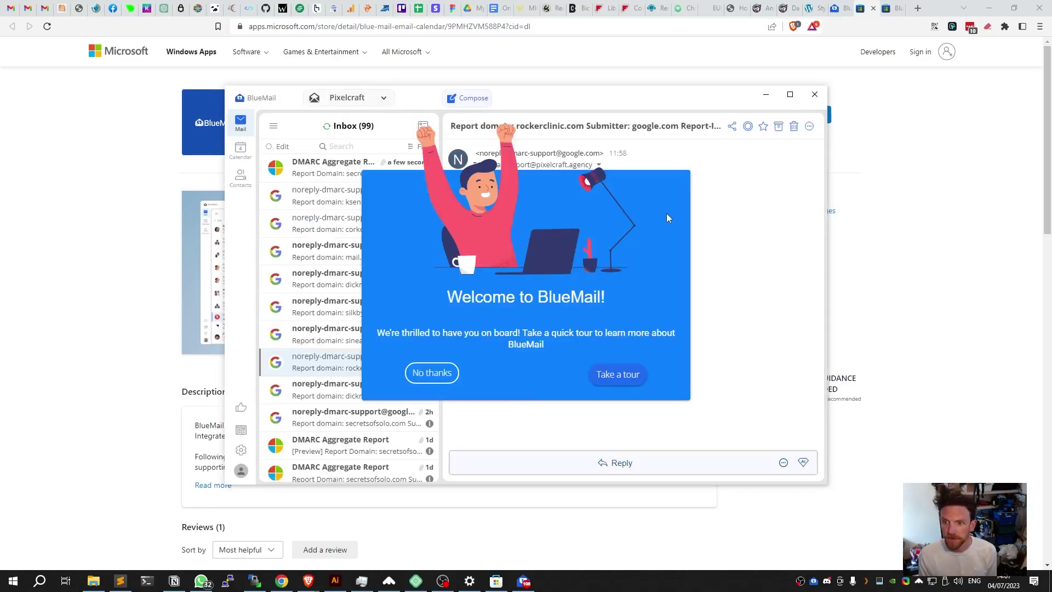
click(426, 375)
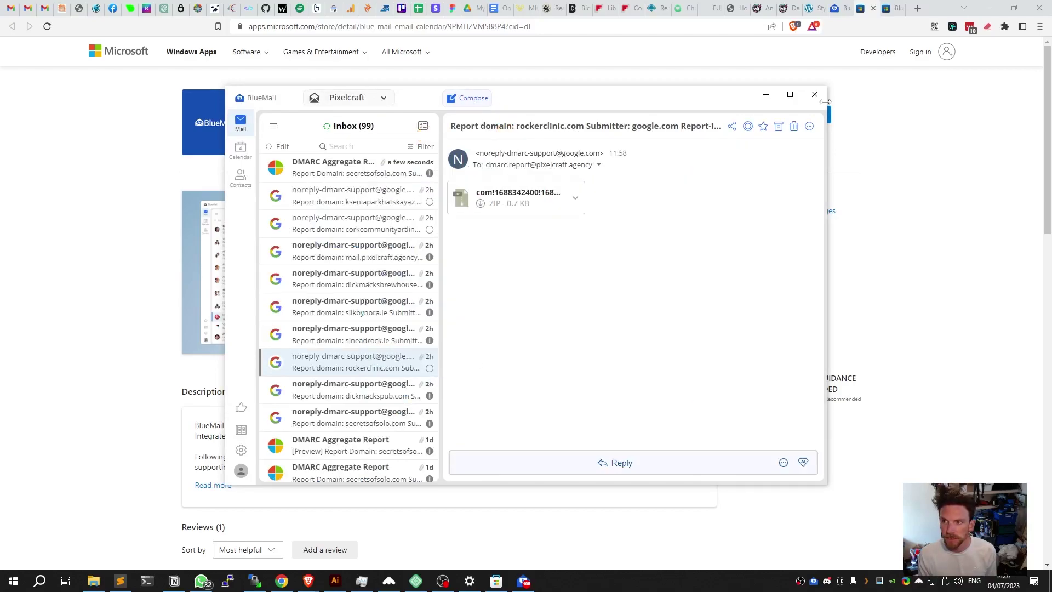
click(790, 96)
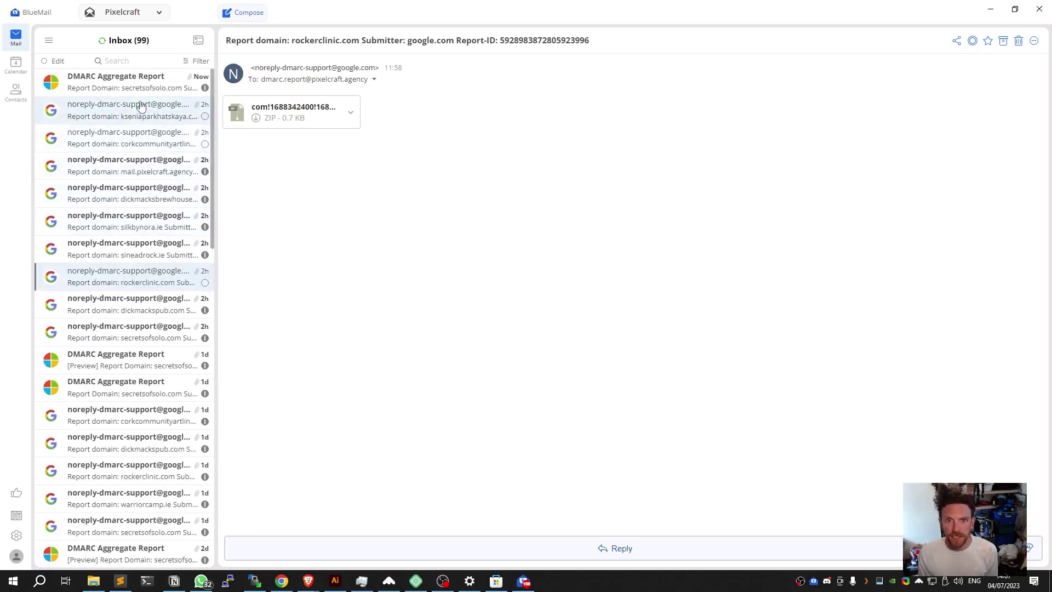
Browse the top inbox messages, ending on the mail.pixelcraft.agency DMARC report.
scroll(143, 268, down, 3)
scroll(144, 268, down, 3)
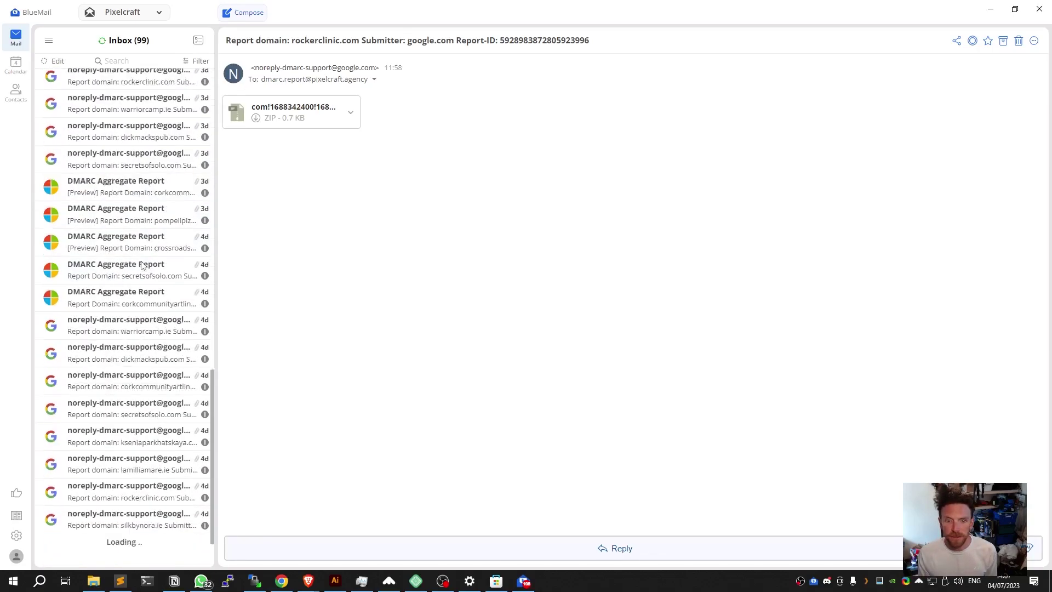
scroll(144, 268, up, 6)
click(141, 82)
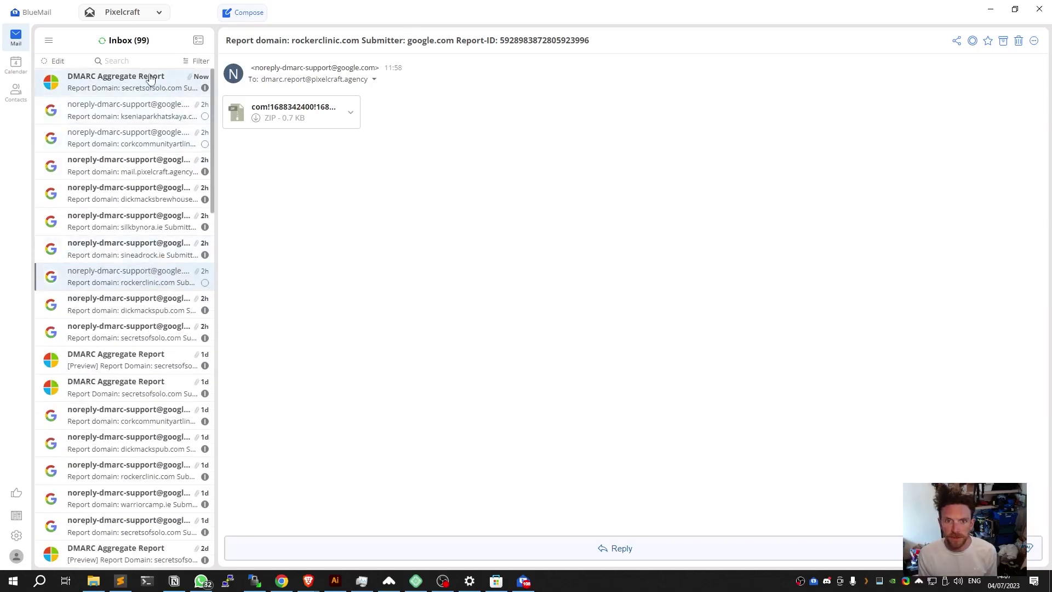
click(140, 116)
click(135, 139)
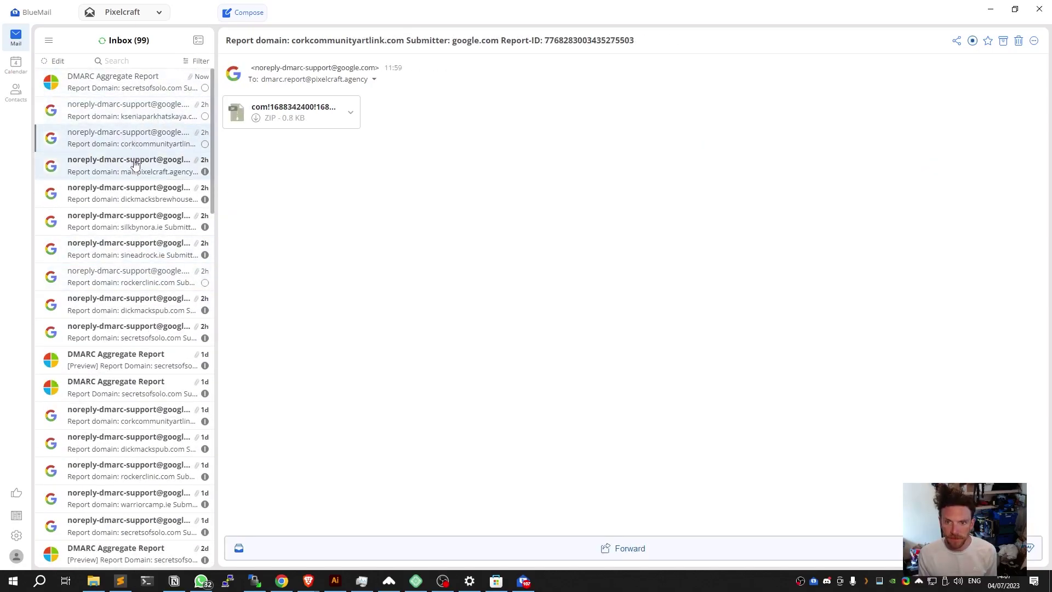
click(135, 166)
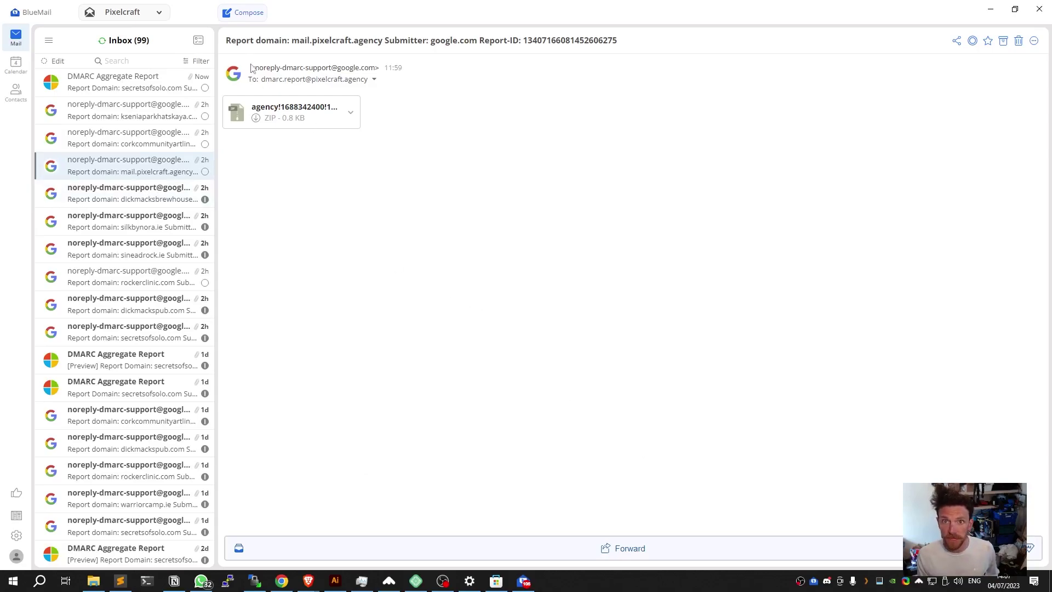
Compose a new email to the recipient with body 'here is my my test message' and subject 'TESGIN'.
click(242, 13)
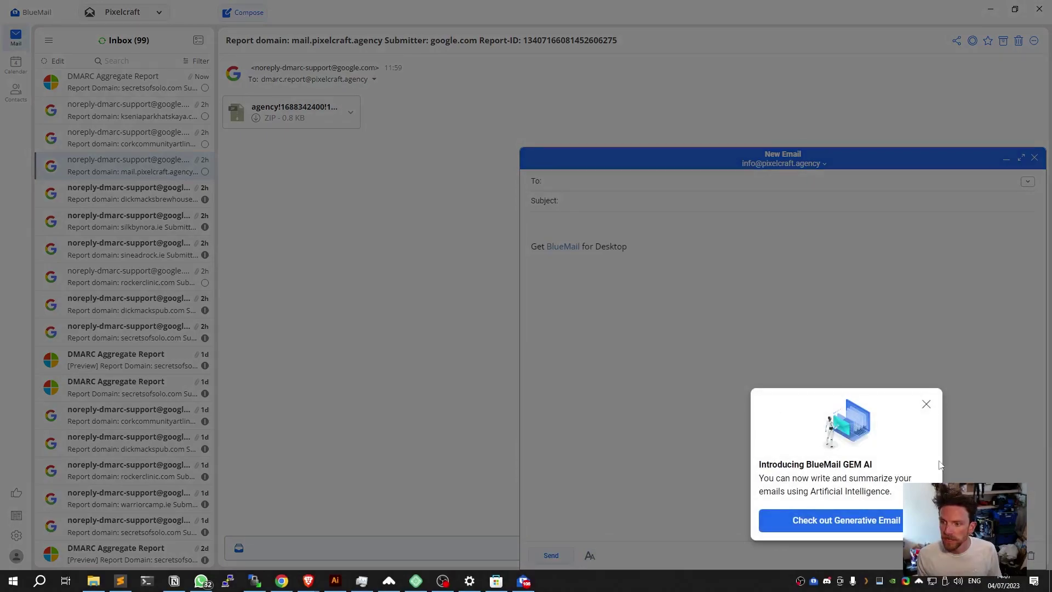
click(926, 403)
click(579, 183)
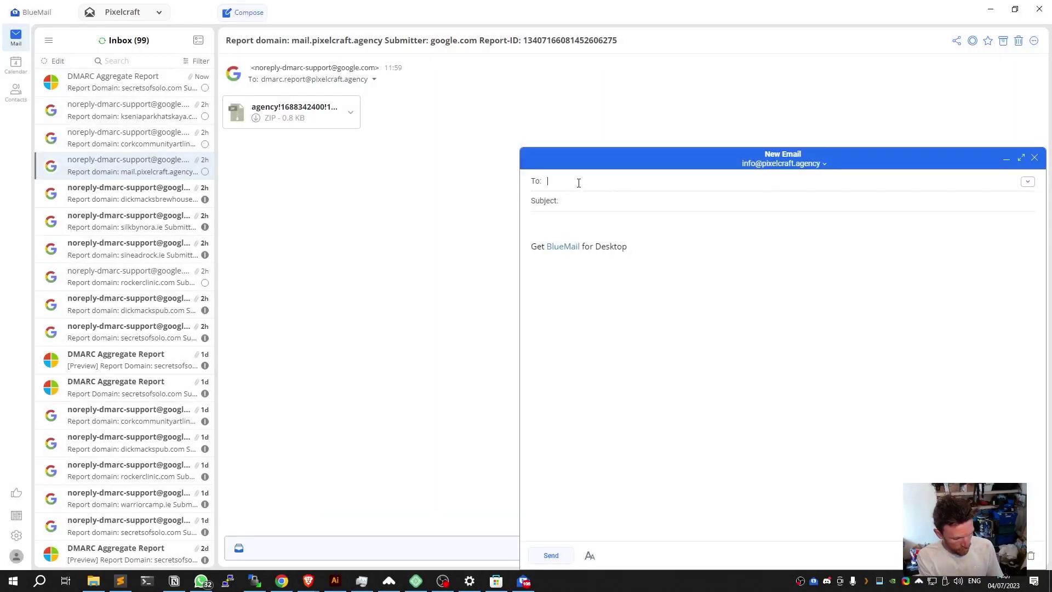
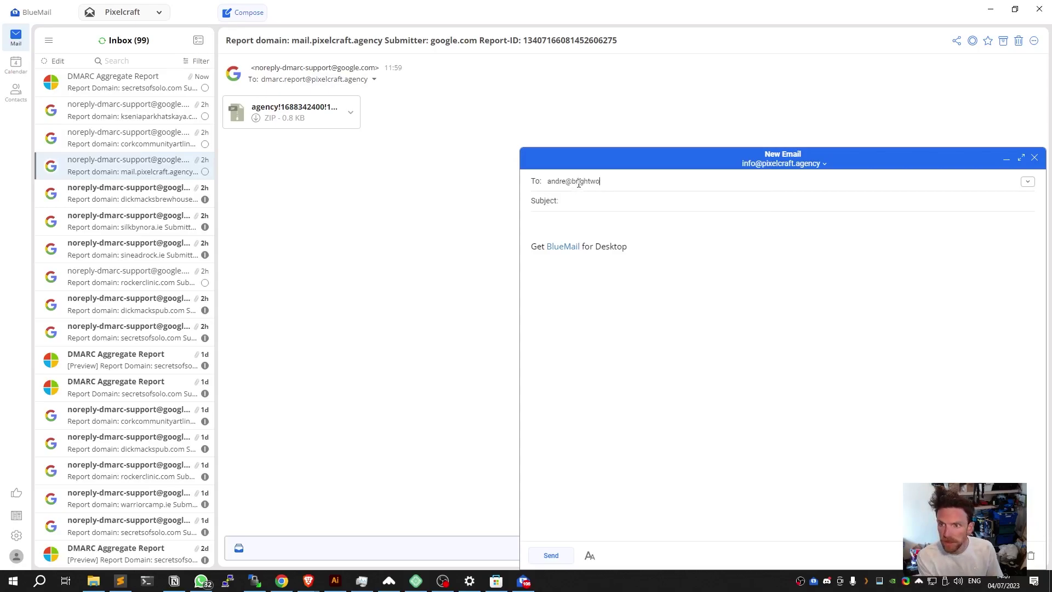
key(Return)
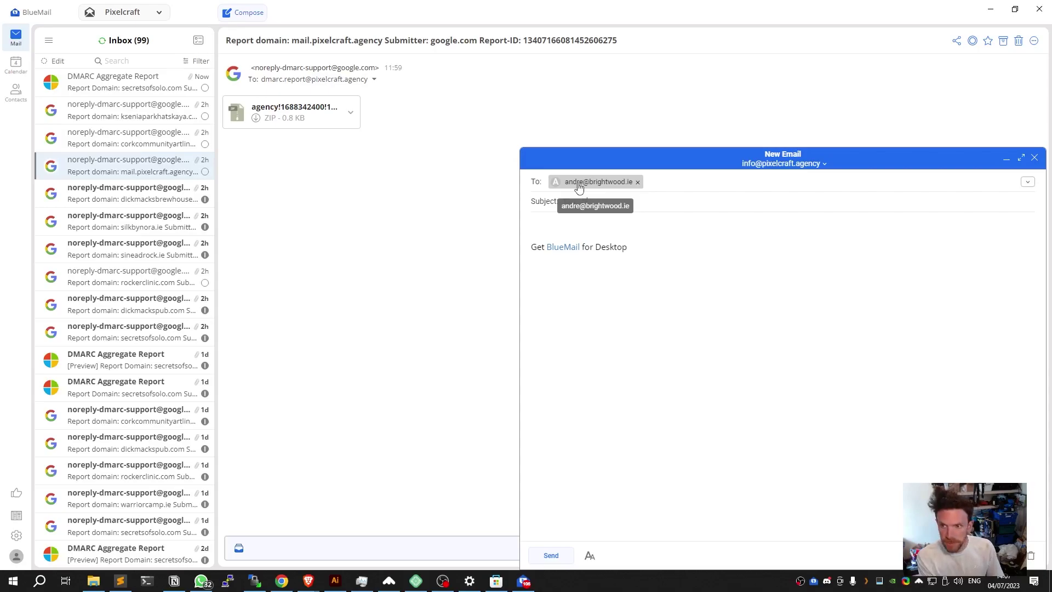
key(Tab)
text(here i)
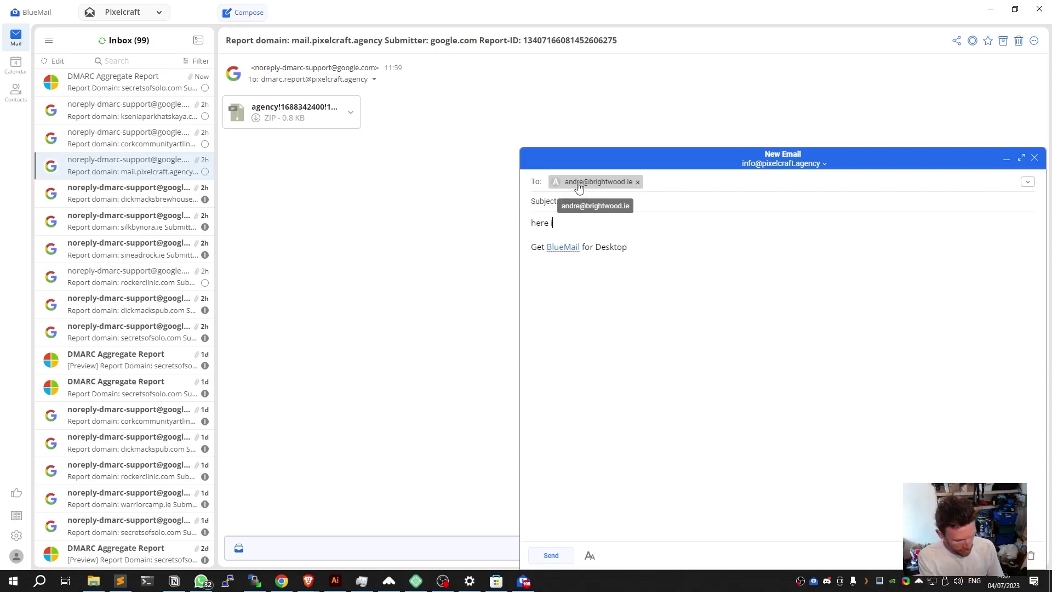
text(s my my test message)
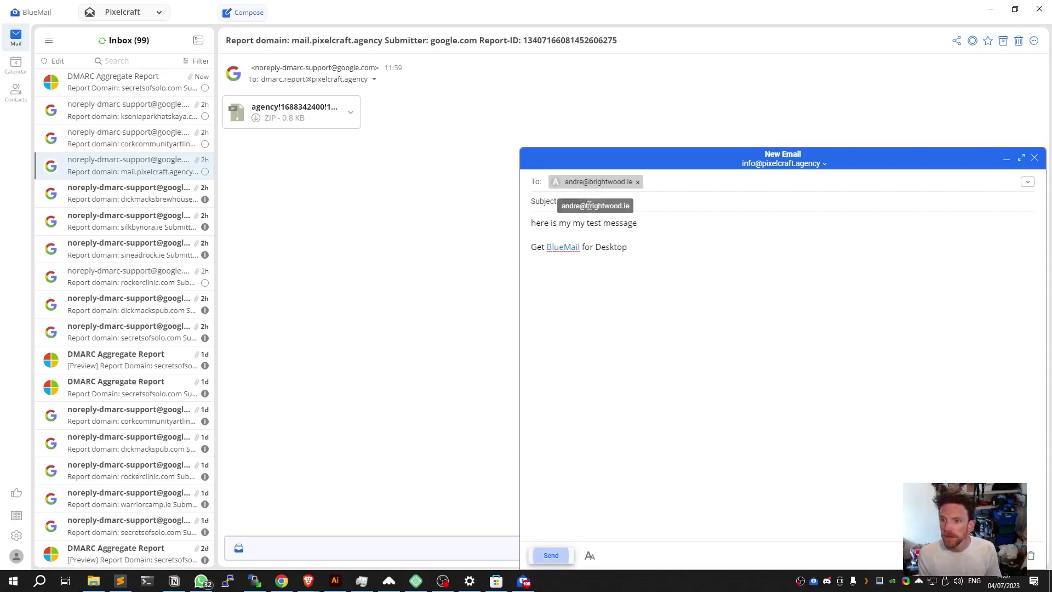
click(584, 201)
text(TESGIN)
Delete the 'Get BlueMail for Desktop' signature line and send the email.
triple_click(599, 245)
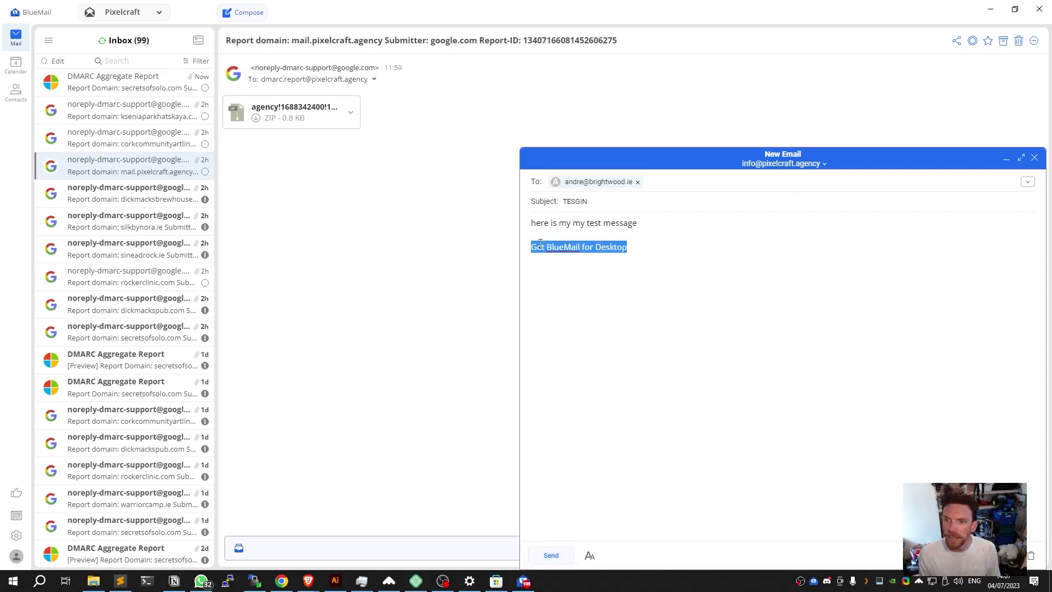
drag(523, 248, 538, 246)
triple_click(647, 246)
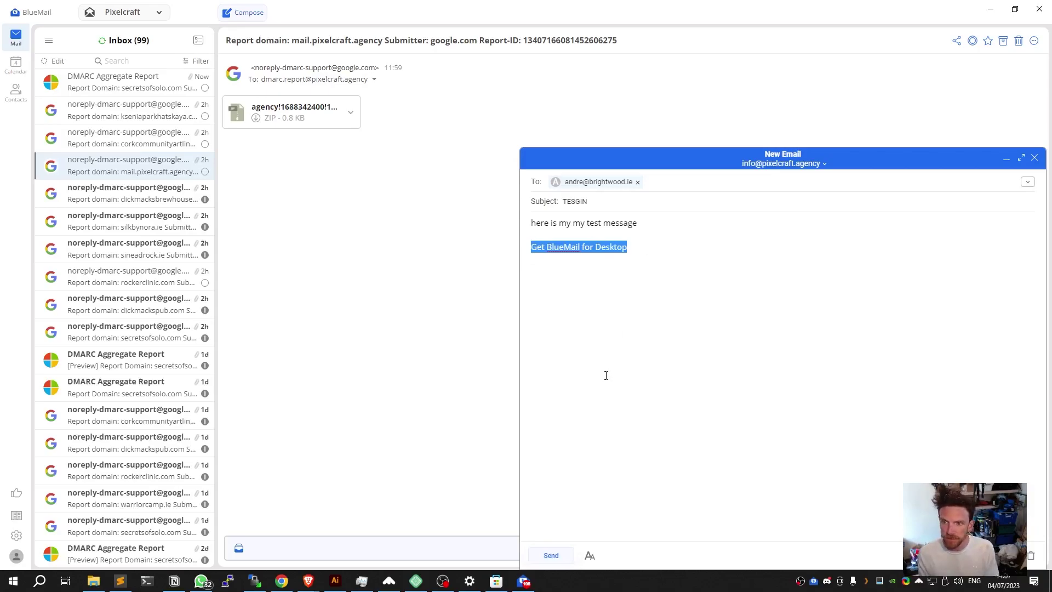
key(BackSpace)
key(BackSpace)
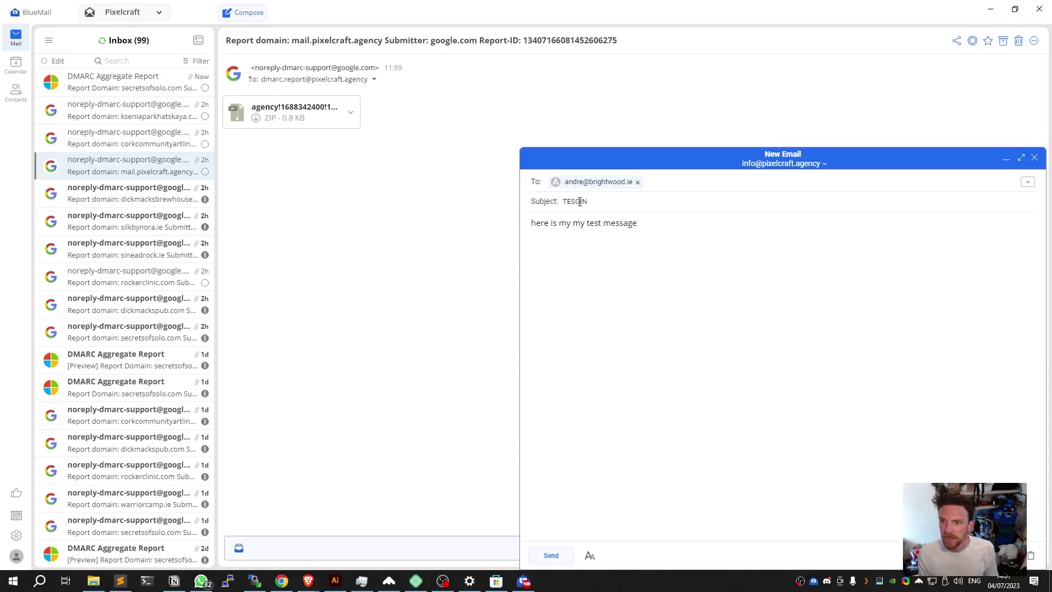
click(552, 555)
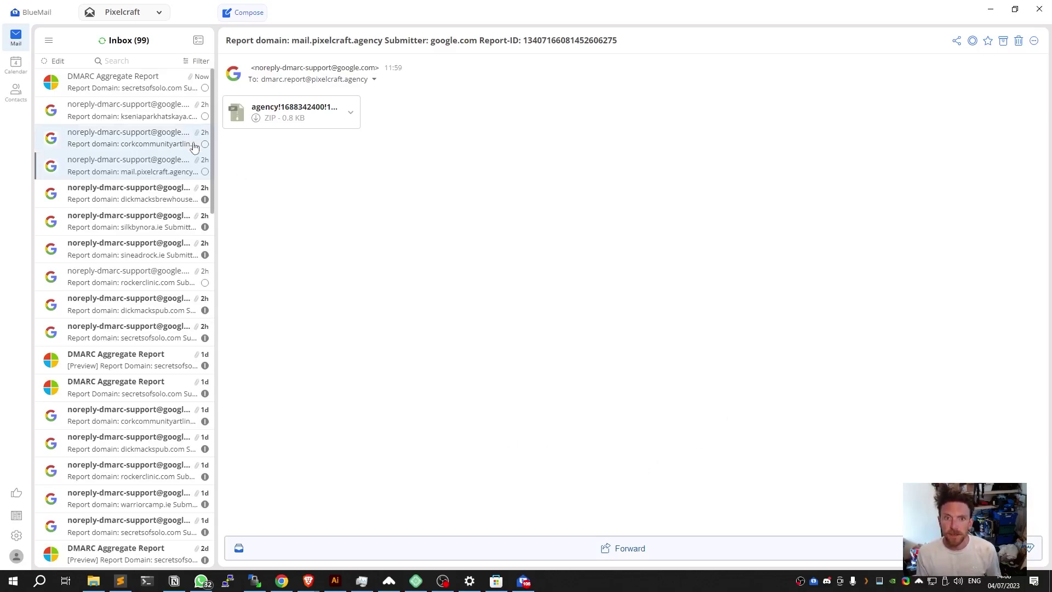
Open the newest DMARC Aggregate Report, Microsoft's secretsofsolo.com report.
click(120, 86)
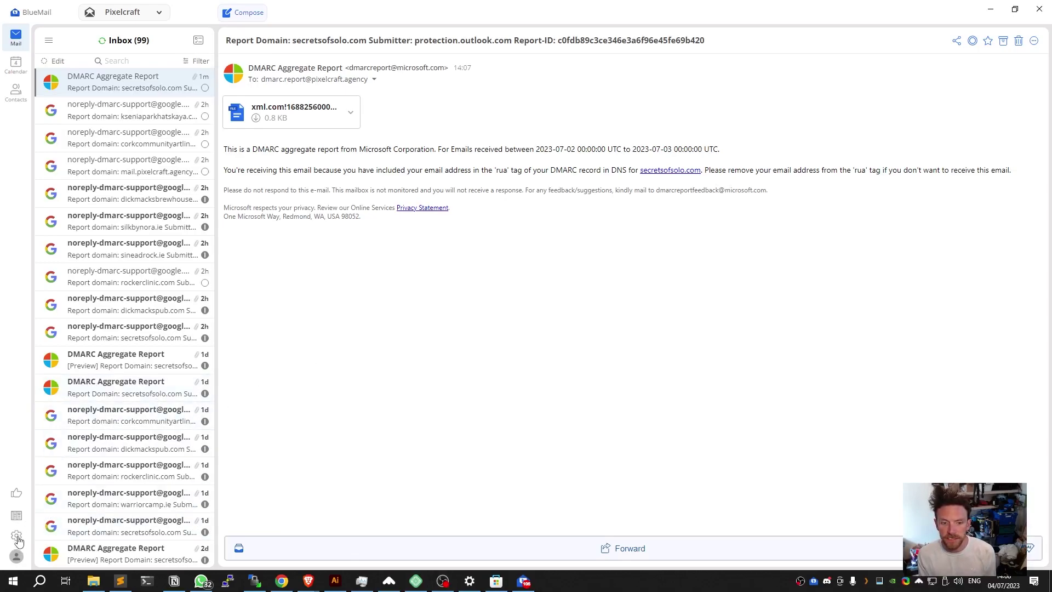
In Settings > Signature, delete the 'Get BlueMail for Desktop' text, leaving the signature empty.
click(17, 536)
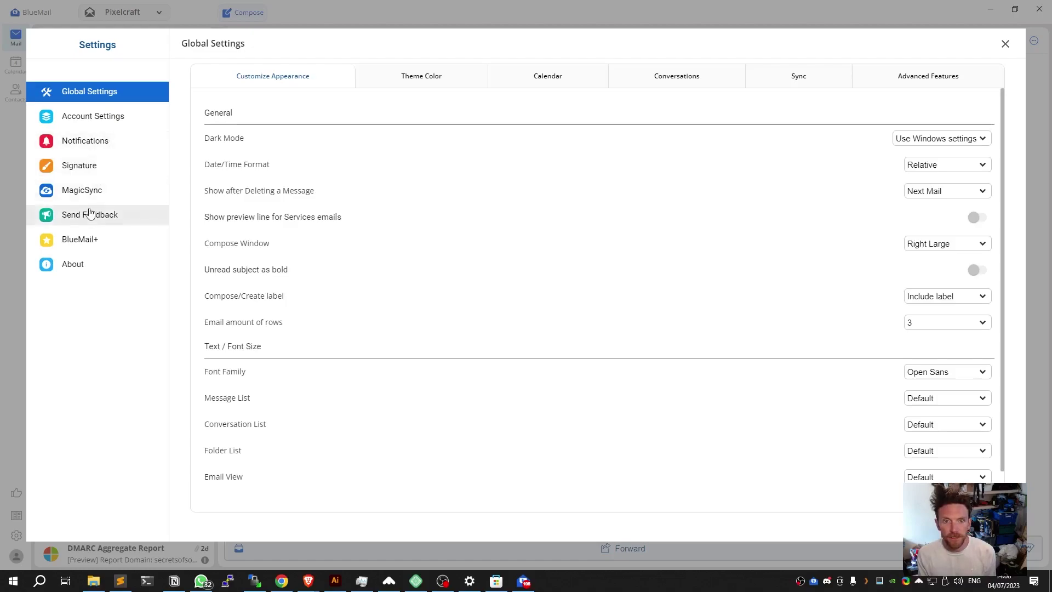
click(89, 167)
click(356, 168)
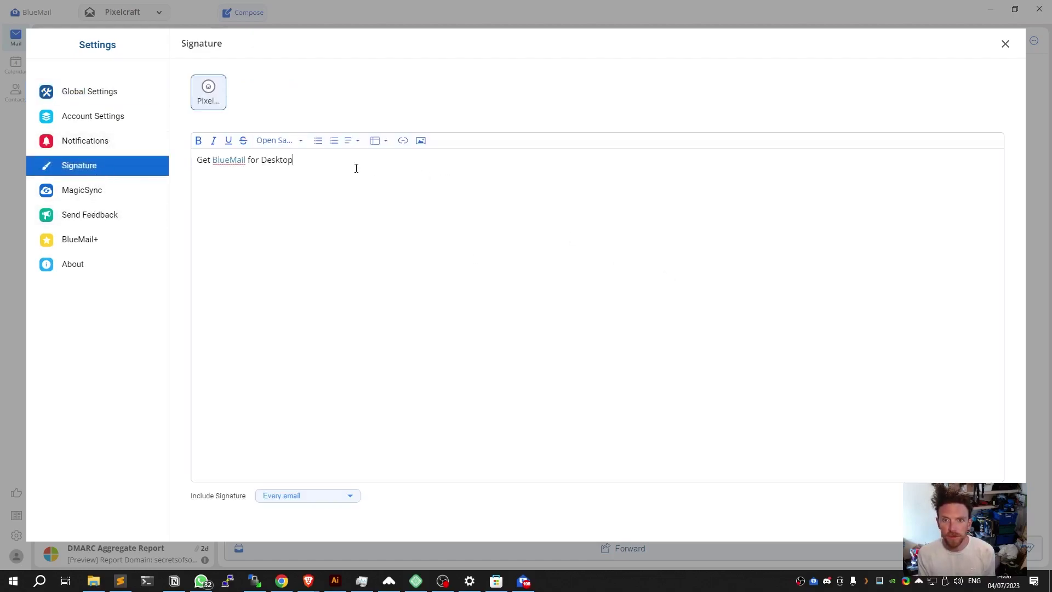
drag(346, 163, 159, 159)
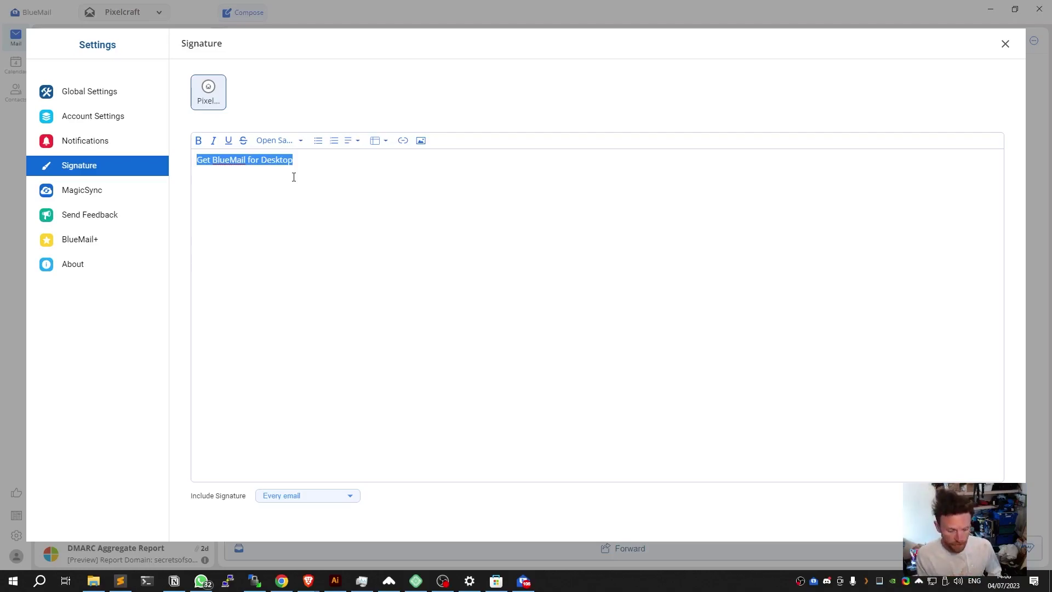
key(BackSpace)
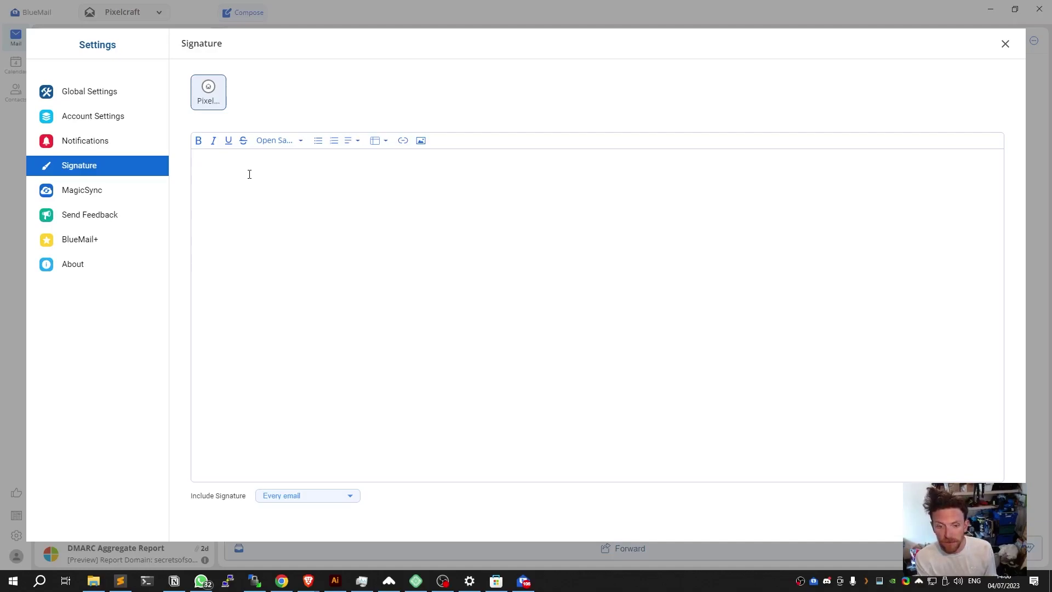
Enter the user's full name on the first signature line and their phone number on the second.
text(W)
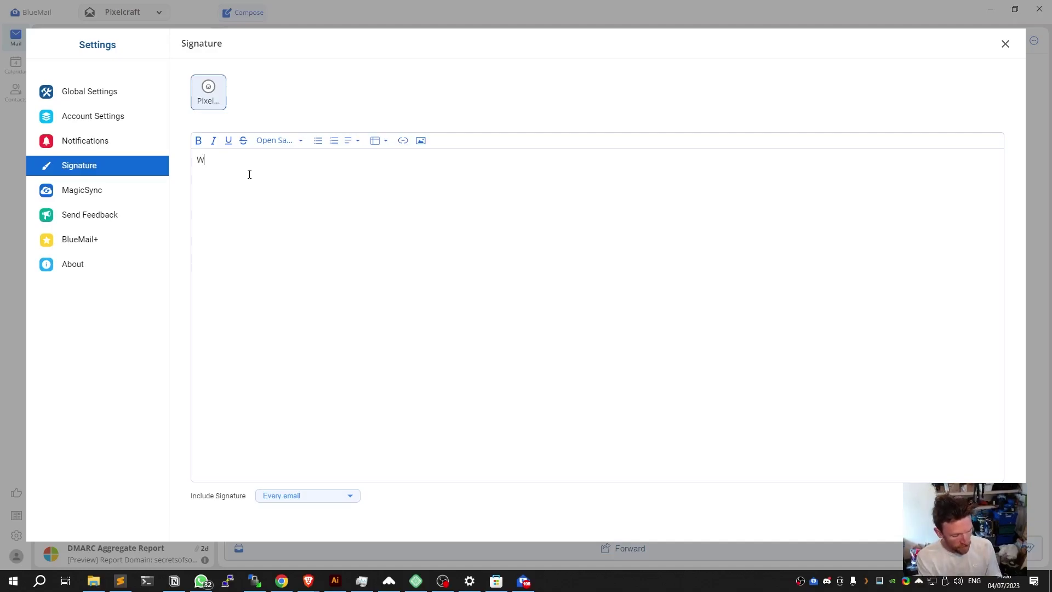
key(BackSpace)
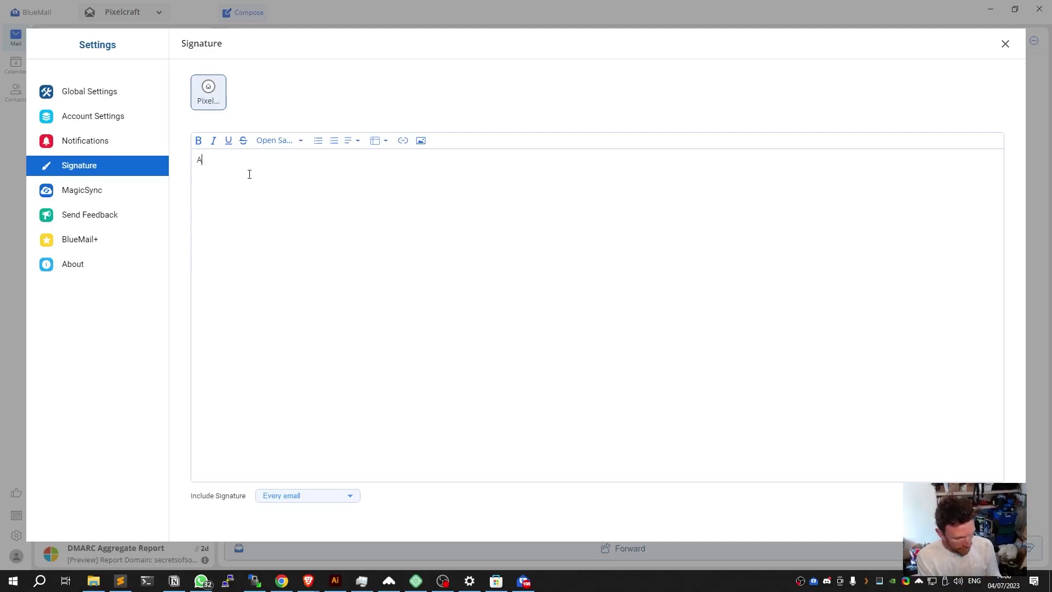
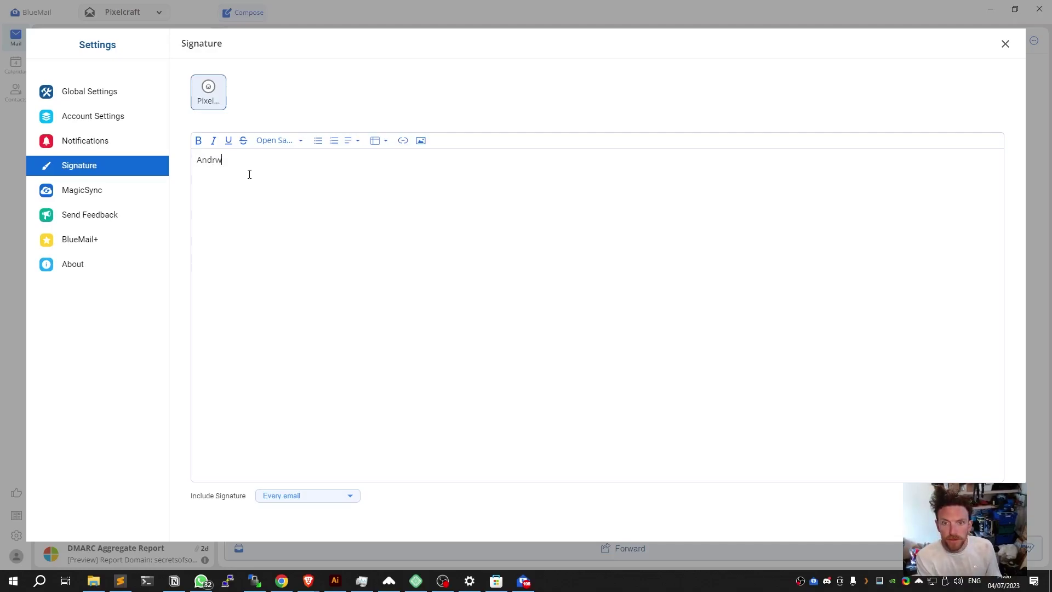
key(Return)
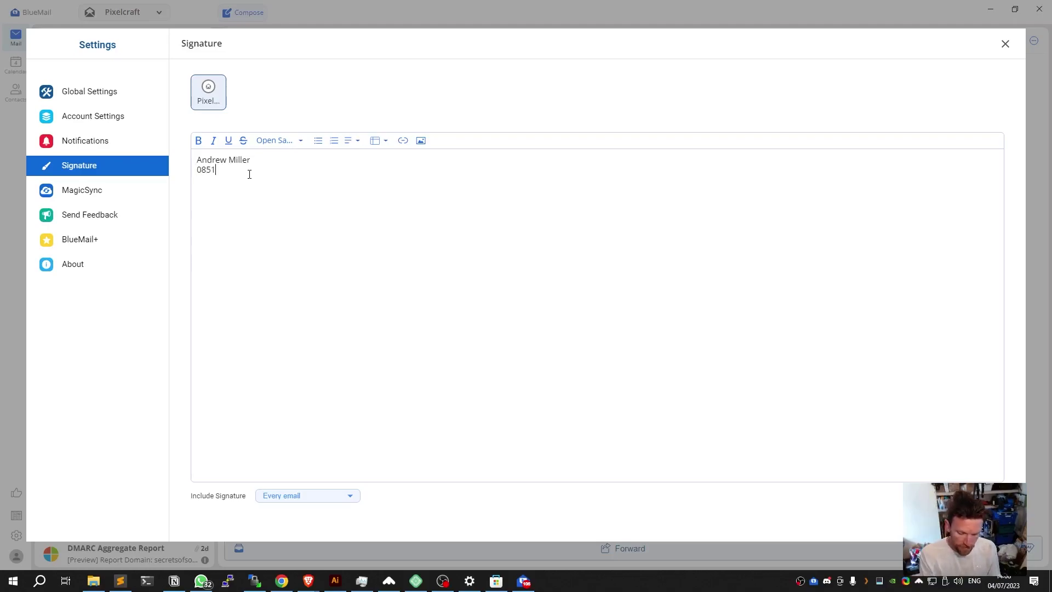
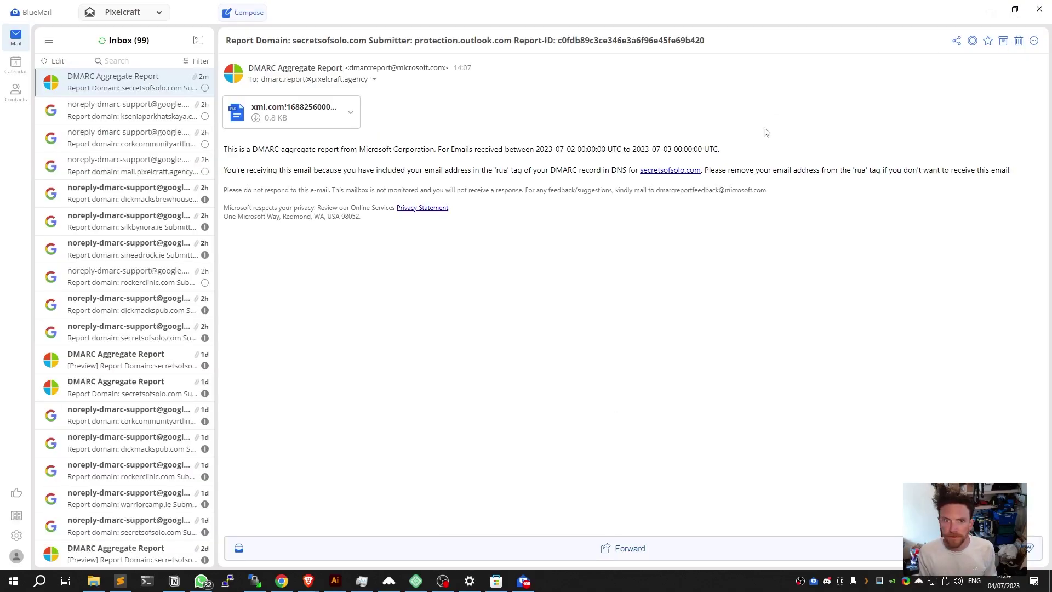
Close Settings and open Add Account from the Pixelcraft account dropdown.
click(1005, 43)
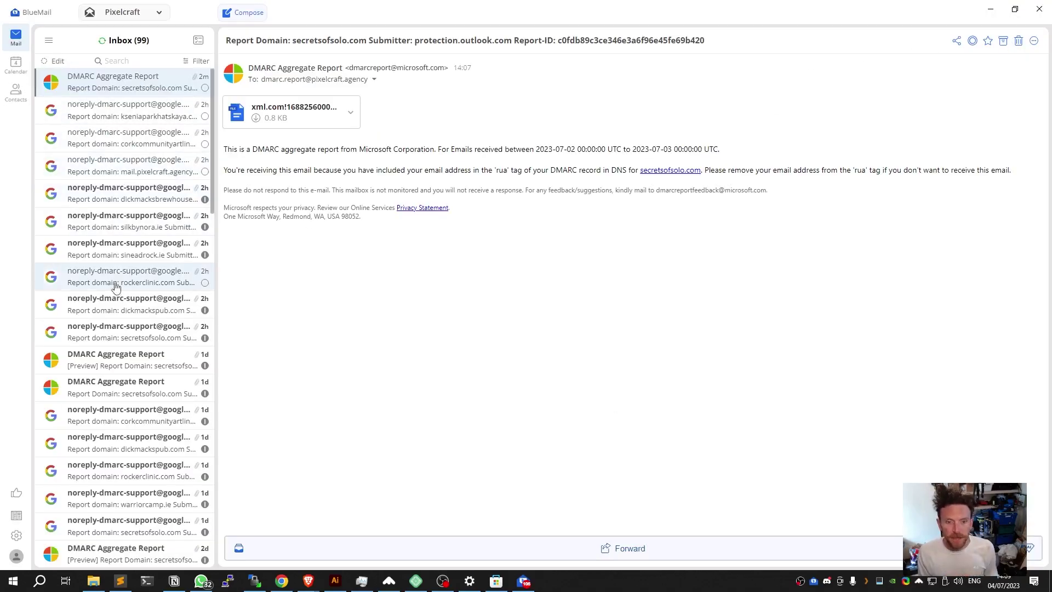
click(159, 15)
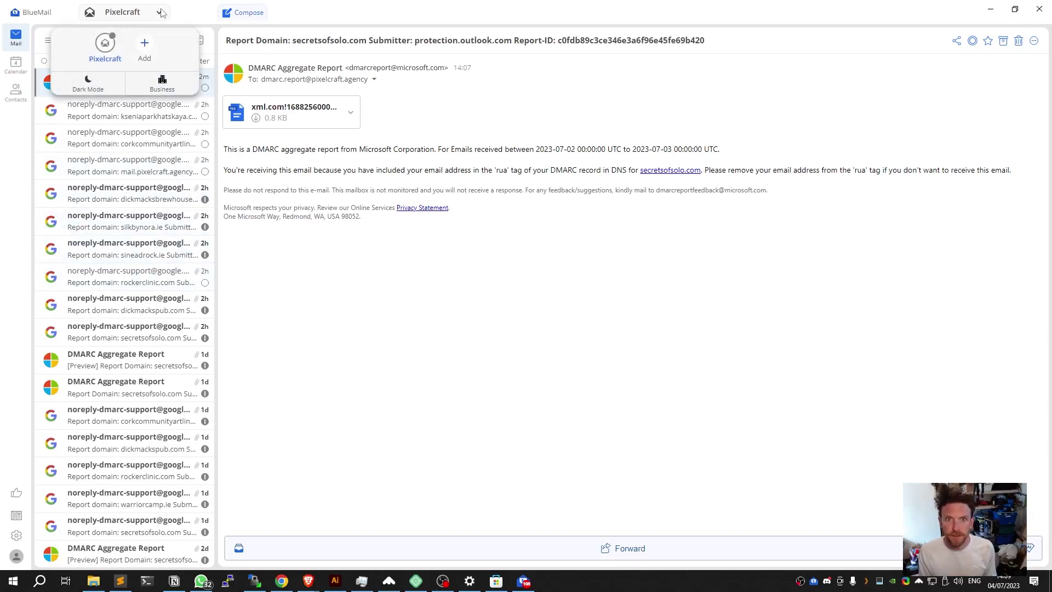
click(146, 50)
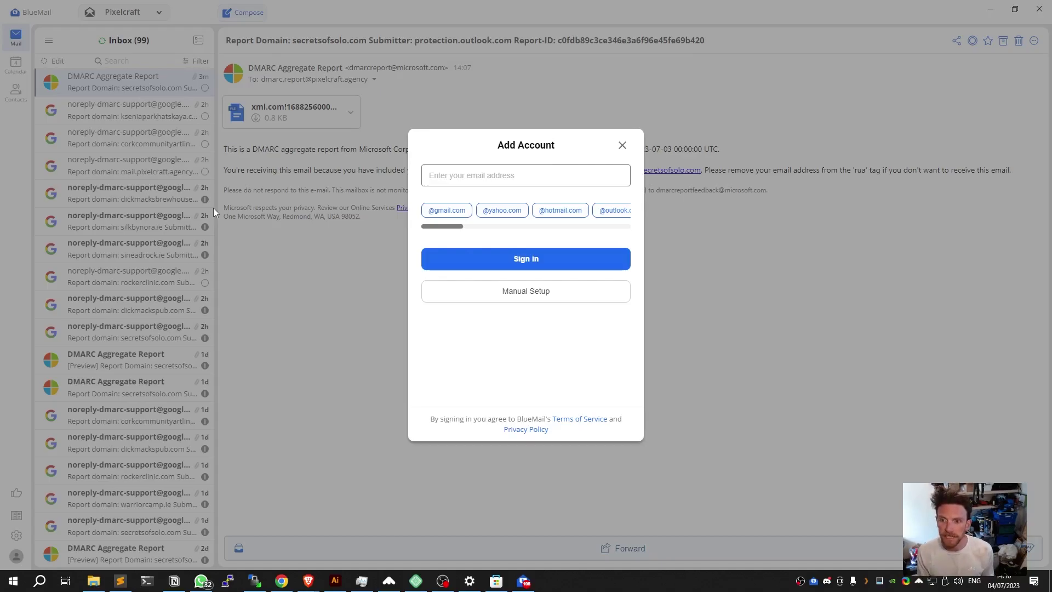
Focus the Add Account email field and scroll through the domain chips.
click(455, 174)
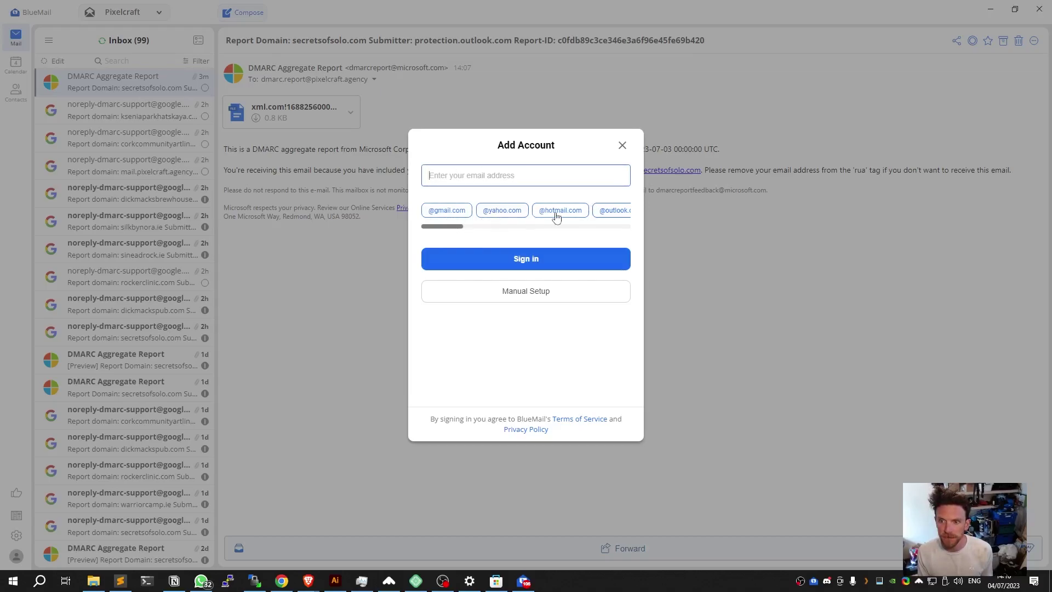
drag(455, 227, 449, 235)
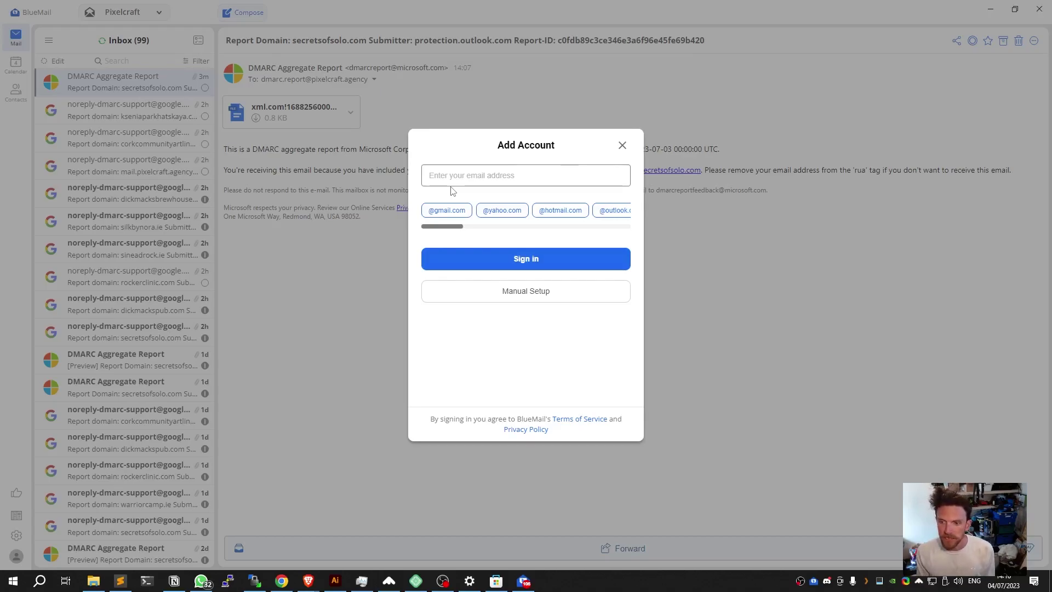
click(622, 145)
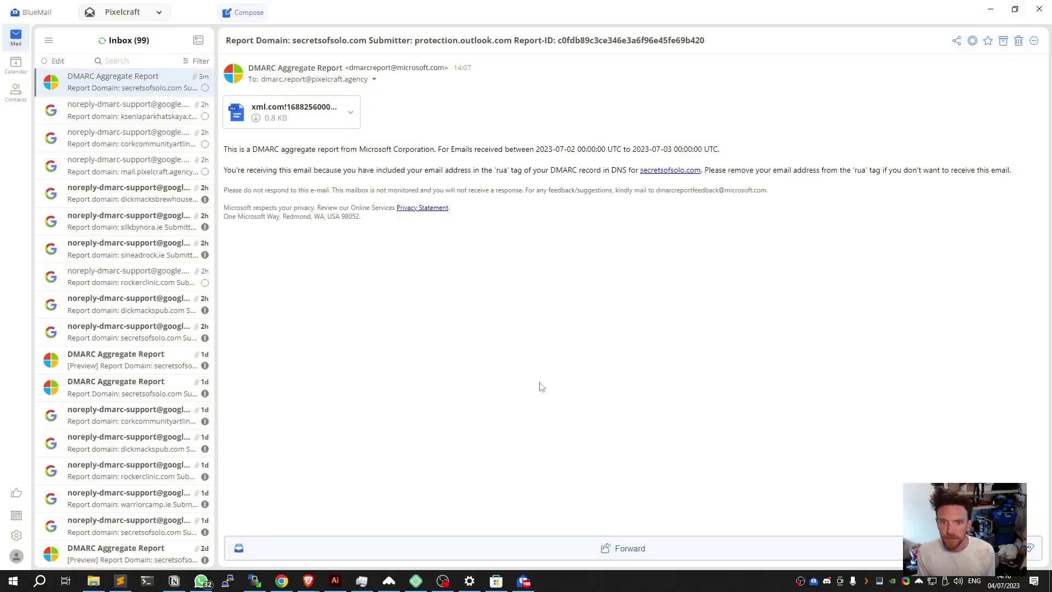